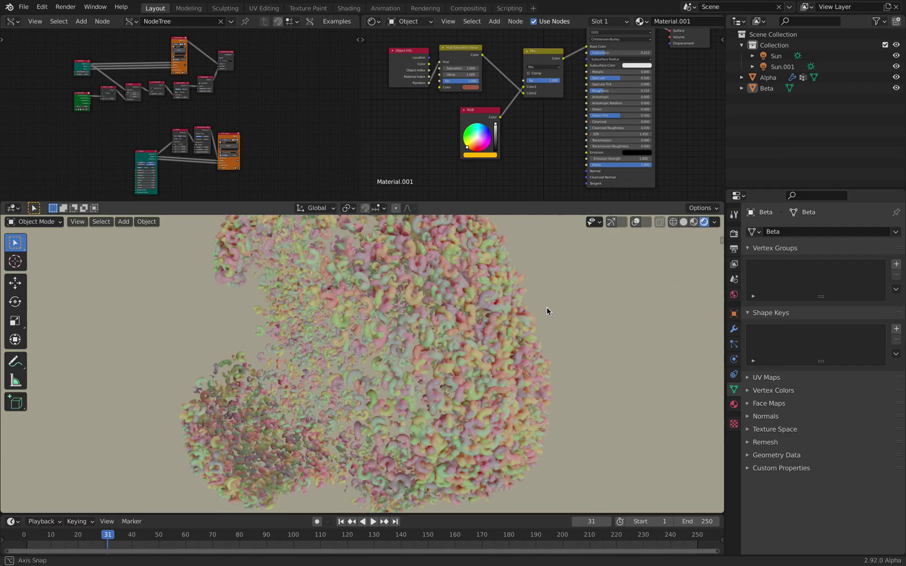
Set the Mix node's factor to 0.000 in Material.001 and inspect the scattered shapes up close
{"action": "scroll", "coordinate": [525, 118], "scroll_direction": "up", "scroll_amount": 4}
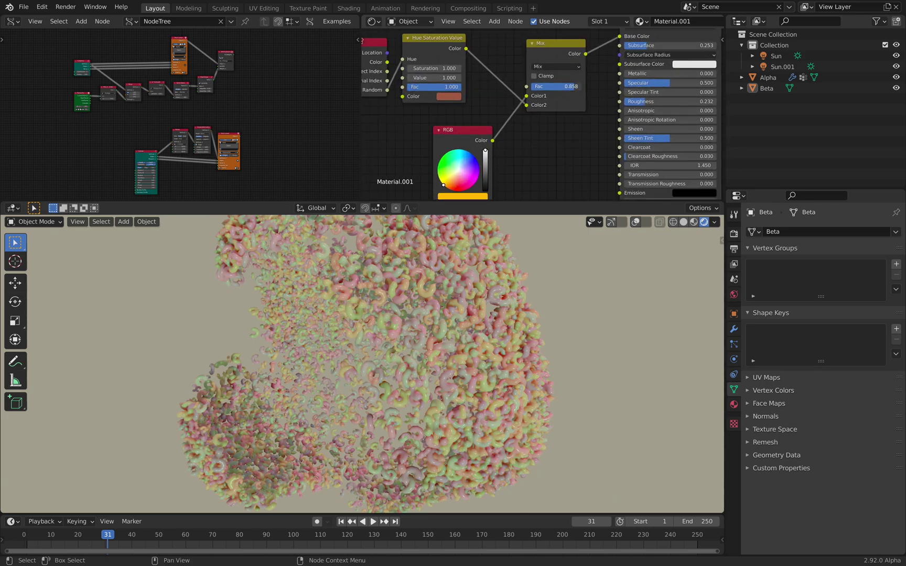
{"action": "left_click_drag", "start_coordinate": [567, 86], "coordinate": [530, 86]}
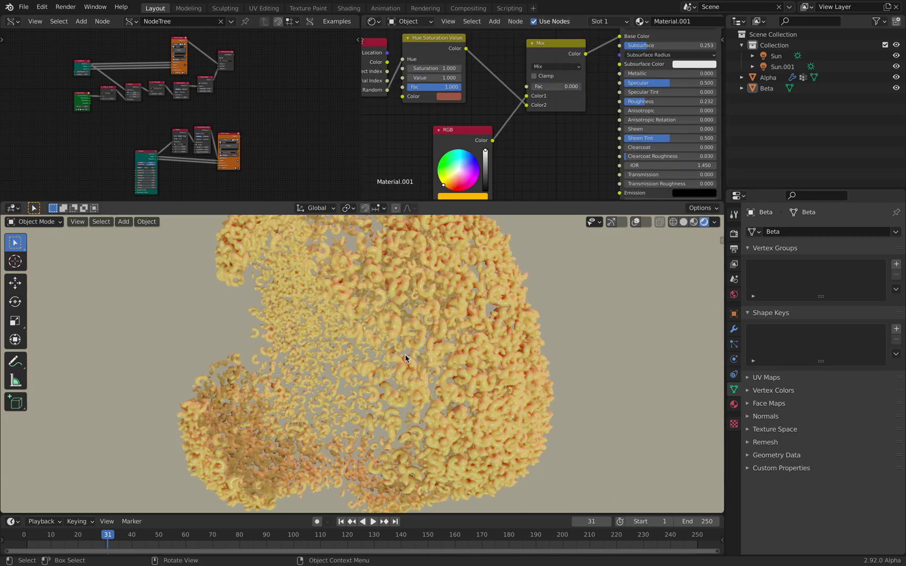
{"action": "scroll", "coordinate": [405, 358], "scroll_direction": "up", "scroll_amount": 5}
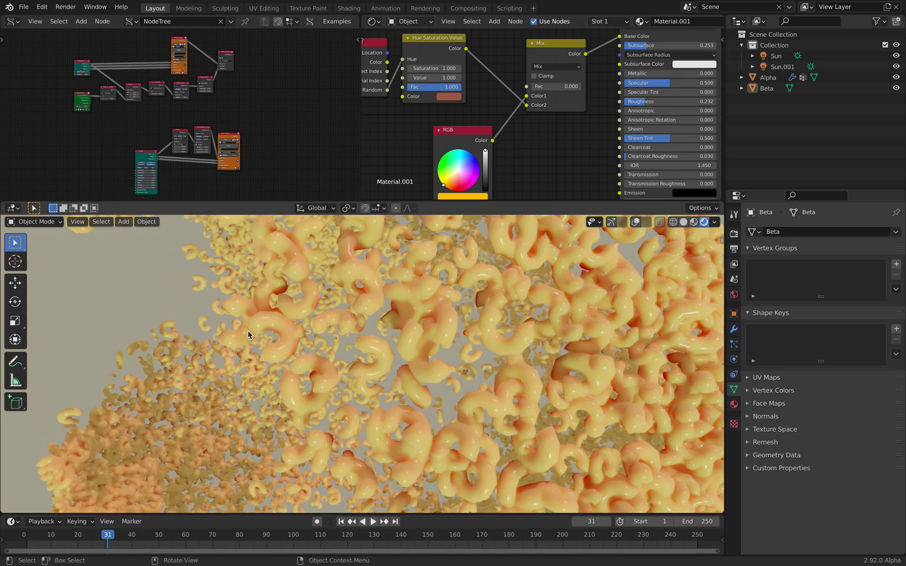
{"action": "scroll", "coordinate": [376, 366], "scroll_direction": "down", "scroll_amount": 8}
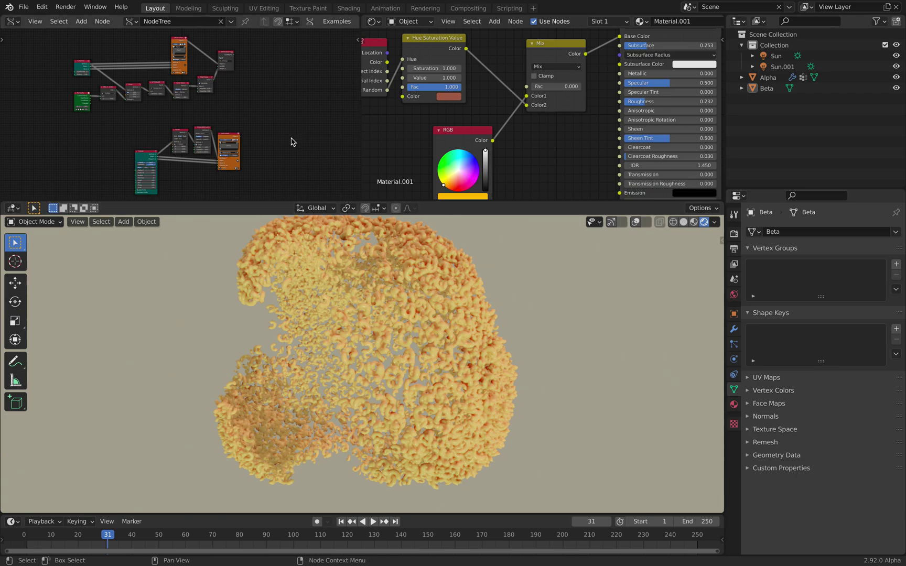
Raise the Mix node's factor to 1.000 to give the scattered shapes their randomized hue colours
{"action": "scroll", "coordinate": [292, 138], "scroll_direction": "down", "scroll_amount": 4}
{"action": "middle_click_drag", "start_coordinate": [291, 138], "coordinate": [265, 141]}
{"action": "scroll", "coordinate": [484, 127], "scroll_direction": "down", "scroll_amount": 9}
{"action": "middle_click_drag", "start_coordinate": [482, 122], "coordinate": [474, 119]}
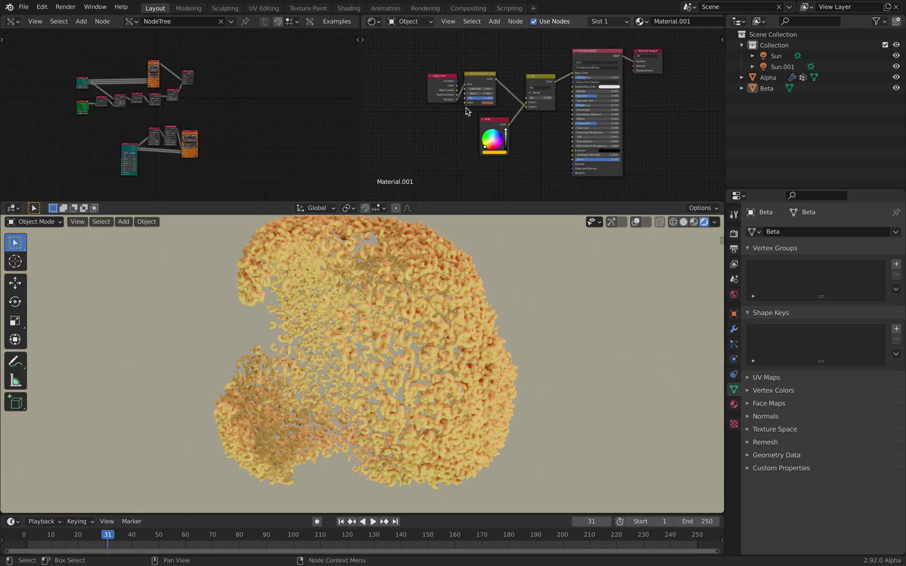
{"action": "scroll", "coordinate": [467, 111], "scroll_direction": "up", "scroll_amount": 3}
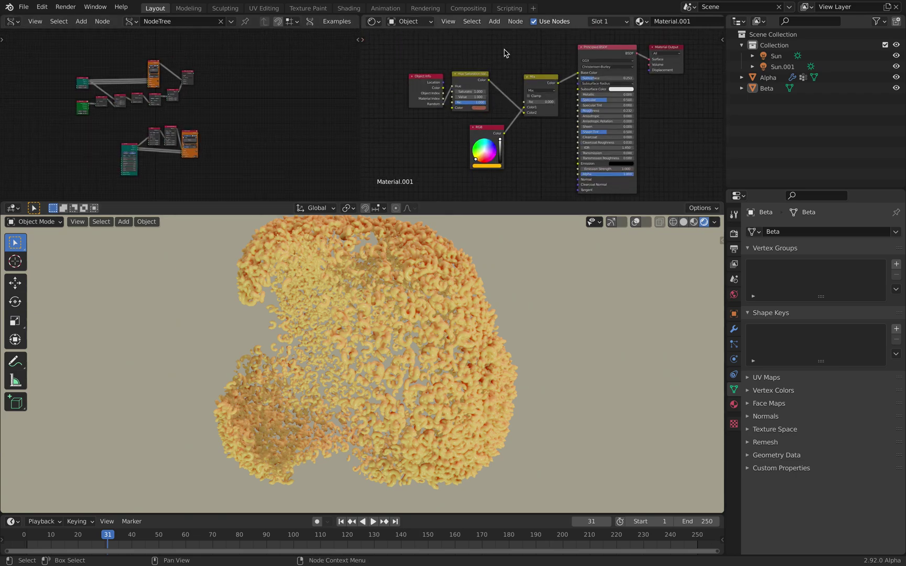
{"action": "scroll", "coordinate": [523, 81], "scroll_direction": "up", "scroll_amount": 2}
{"action": "left_click_drag", "start_coordinate": [535, 96], "coordinate": [562, 96]}
{"action": "scroll", "coordinate": [466, 100], "scroll_direction": "up", "scroll_amount": 2}
{"action": "middle_click_drag", "start_coordinate": [467, 100], "coordinate": [500, 103]}
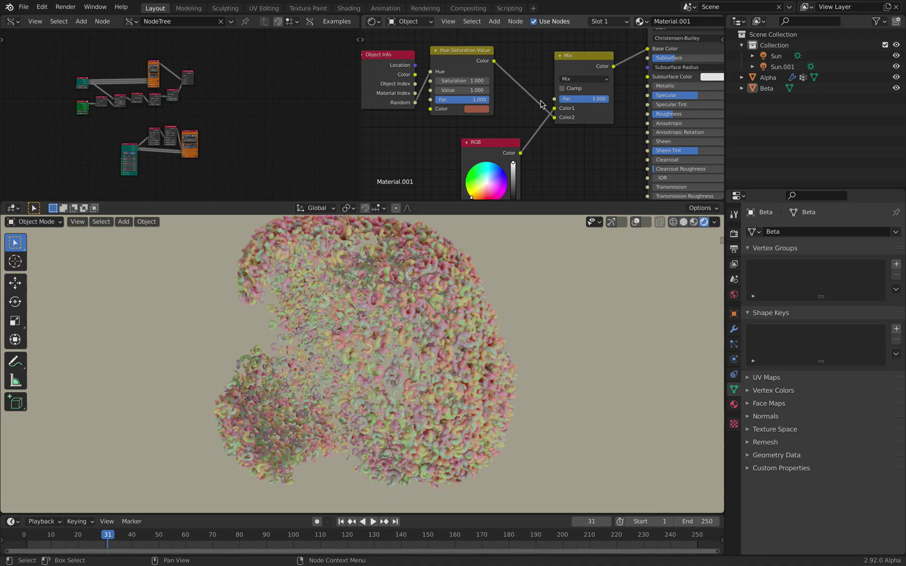
Return the Mix node's factor to 0.000 so that the material uses only the yellow RGB colour
{"action": "left_click_drag", "start_coordinate": [588, 99], "coordinate": [545, 99]}
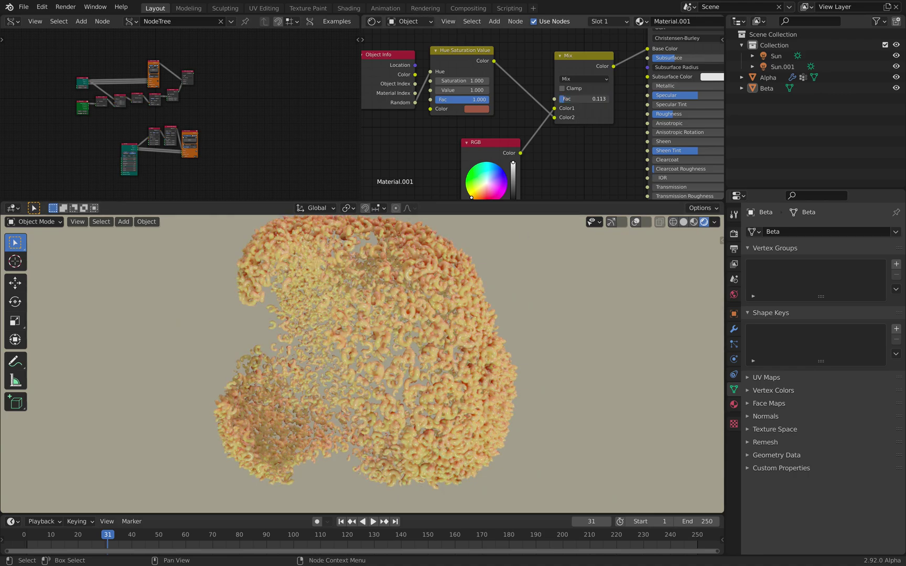
{"action": "middle_click_drag", "start_coordinate": [485, 328], "coordinate": [522, 339]}
{"action": "scroll", "coordinate": [622, 135], "scroll_direction": "down", "scroll_amount": 1}
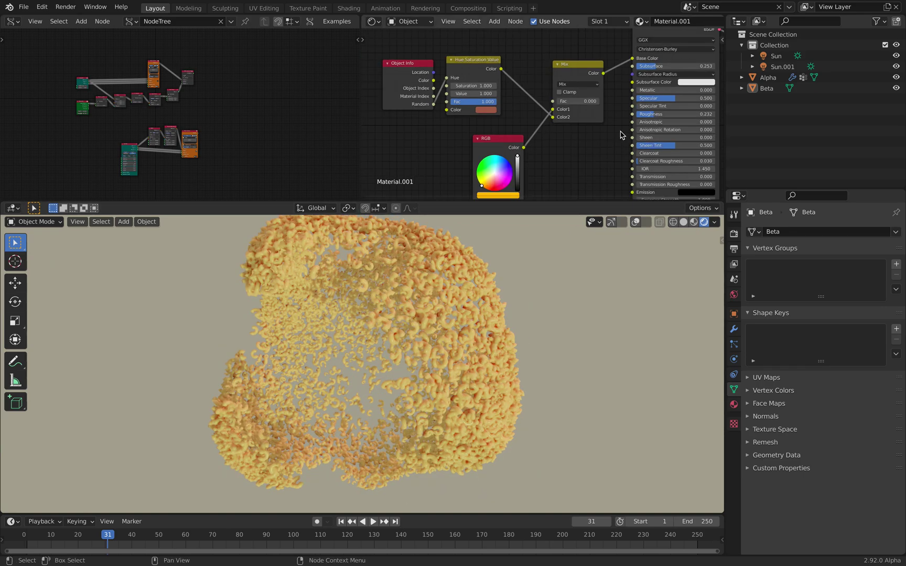
Select the Alpha object and set its Displace modifier's strength to 0.520
{"action": "left_click", "coordinate": [767, 88]}
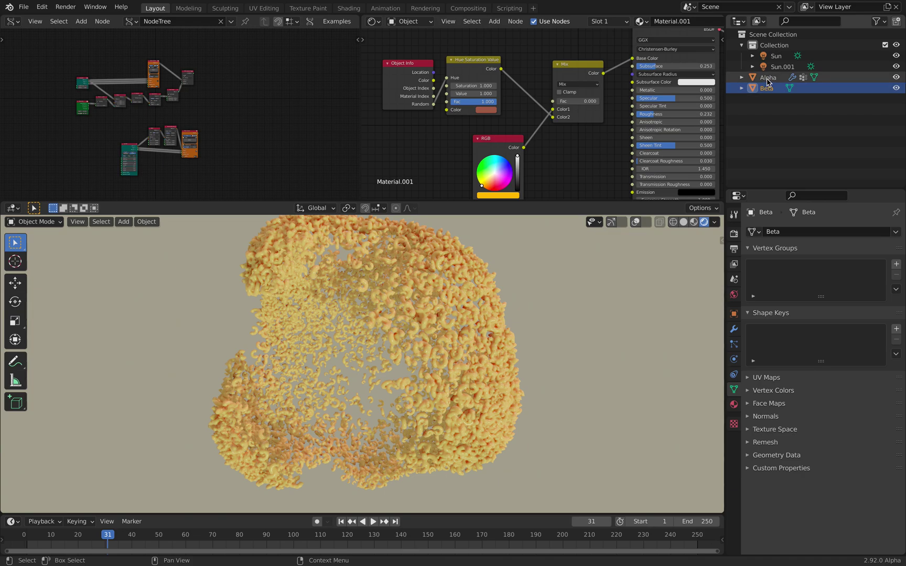
{"action": "left_click", "coordinate": [768, 78]}
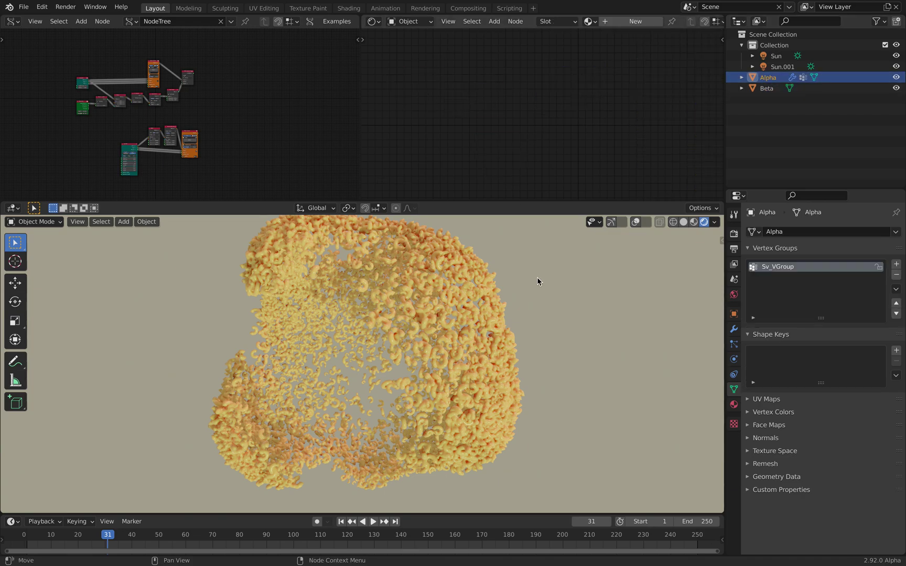
{"action": "left_click", "coordinate": [734, 329]}
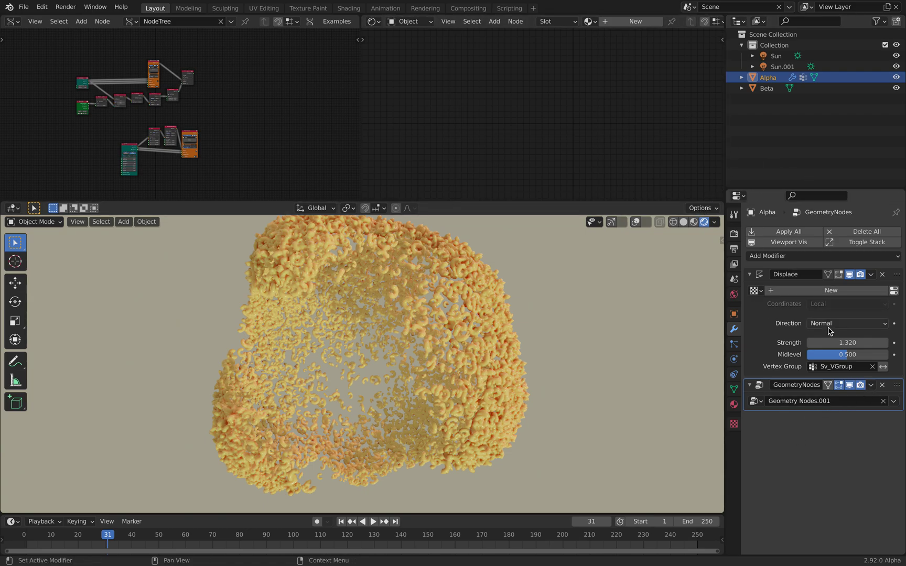
{"action": "mouse_move", "coordinate": [847, 343]}
{"action": "left_mouse_down"}
{"action": "mouse_move", "coordinate": [864, 343]}
{"action": "mouse_move", "coordinate": [843, 343]}
{"action": "left_mouse_up"}
{"action": "middle_click_drag", "start_coordinate": [573, 324], "coordinate": [569, 301]}
{"action": "middle_click_drag", "start_coordinate": [419, 244], "coordinate": [394, 274]}
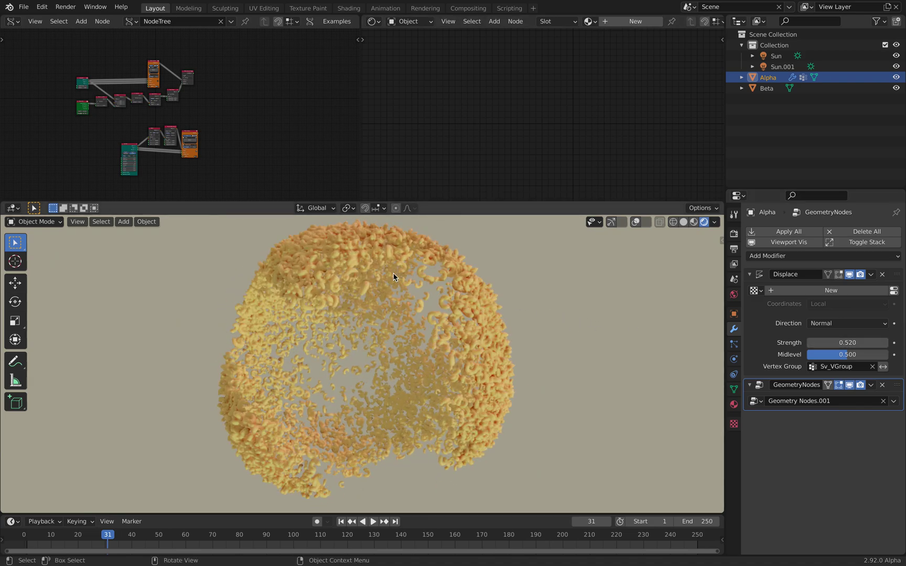
Switch the viewport to Material Preview shading and widen the NodeTree editor to show its nodes larger
{"action": "left_click", "coordinate": [694, 225]}
{"action": "mouse_move", "coordinate": [584, 276]}
{"action": "middle_mouse_down"}
{"action": "mouse_move", "coordinate": [464, 277]}
{"action": "mouse_move", "coordinate": [441, 199]}
{"action": "middle_mouse_up"}
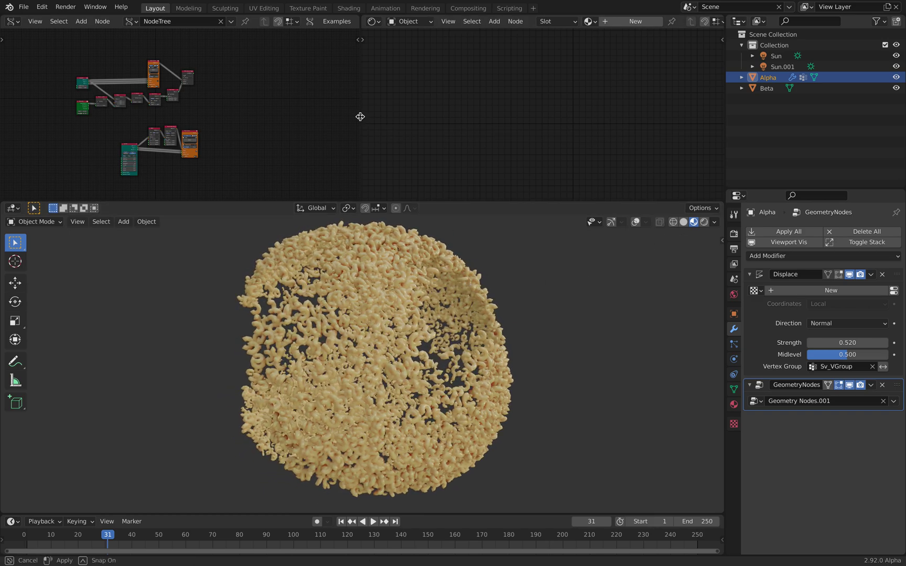
{"action": "left_click_drag", "start_coordinate": [360, 117], "coordinate": [476, 118]}
{"action": "scroll", "coordinate": [339, 122], "scroll_direction": "up", "scroll_amount": 11}
{"action": "middle_click_drag", "start_coordinate": [257, 96], "coordinate": [269, 120]}
{"action": "scroll", "coordinate": [269, 121], "scroll_direction": "up", "scroll_amount": 6}
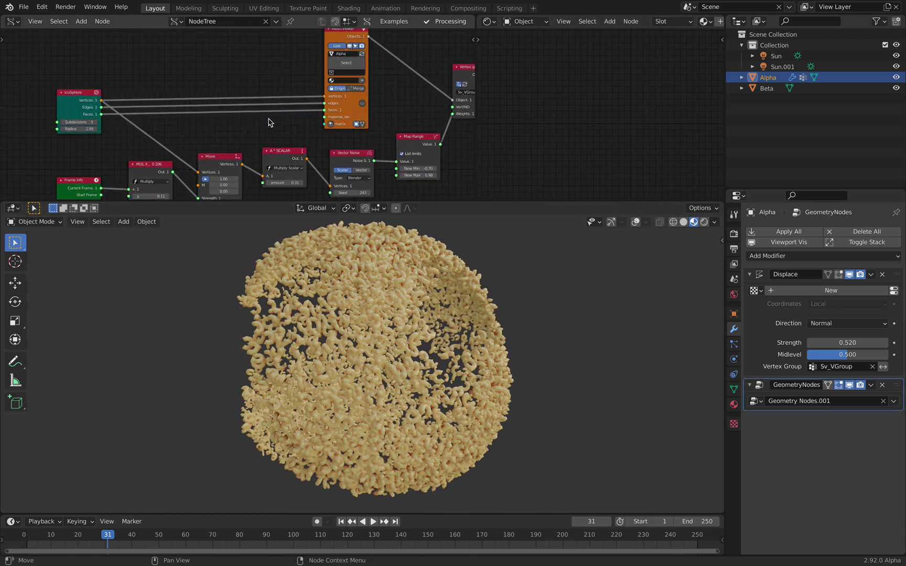
Reposition the IcoSphere node slightly and set its radius to 3.19
{"action": "scroll", "coordinate": [268, 119], "scroll_direction": "up", "scroll_amount": 1}
{"action": "left_click_drag", "start_coordinate": [63, 97], "coordinate": [63, 83]}
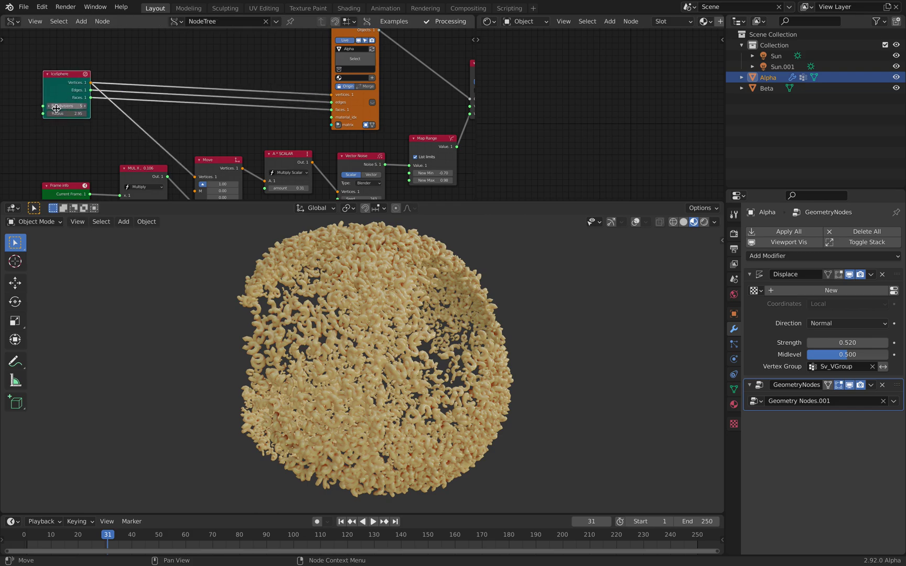
{"action": "scroll", "coordinate": [53, 107], "scroll_direction": "up", "scroll_amount": 3}
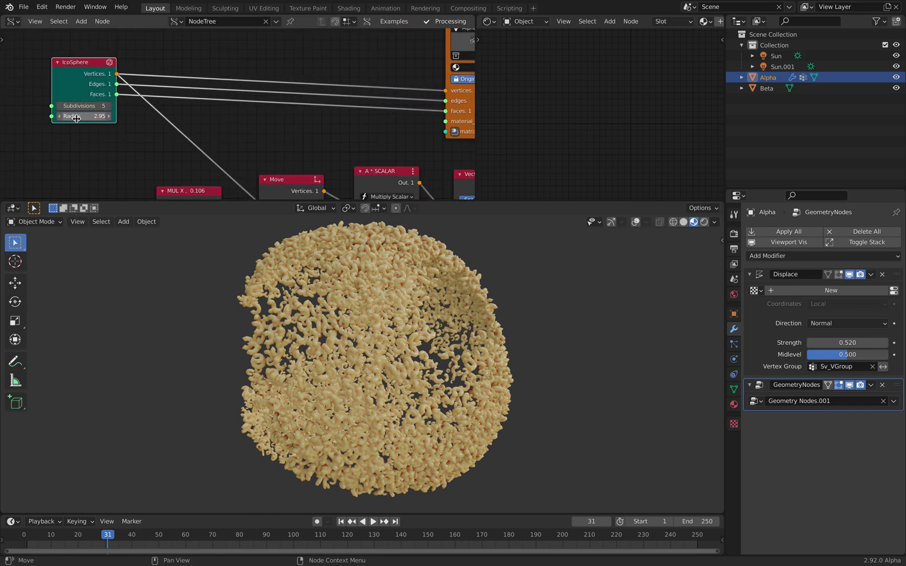
{"action": "mouse_move", "coordinate": [84, 116]}
{"action": "left_mouse_down"}
{"action": "mouse_move", "coordinate": [103, 116]}
{"action": "mouse_move", "coordinate": [3, 116]}
{"action": "mouse_move", "coordinate": [98, 117]}
{"action": "left_mouse_up"}
{"action": "scroll", "coordinate": [246, 114], "scroll_direction": "down", "scroll_amount": 4}
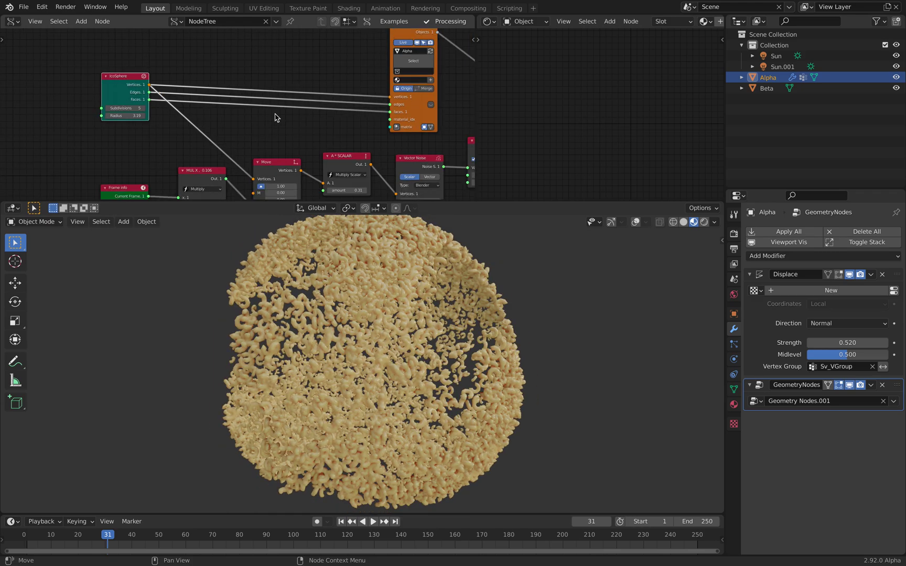
Widen the NodeTree editor further and adjust the positions of the mesh viewer and vertex group weights nodes
{"action": "middle_click_drag", "start_coordinate": [278, 116], "coordinate": [257, 106]}
{"action": "middle_click_drag", "start_coordinate": [424, 92], "coordinate": [379, 102]}
{"action": "left_click_drag", "start_coordinate": [475, 113], "coordinate": [509, 119]}
{"action": "scroll", "coordinate": [445, 90], "scroll_direction": "down", "scroll_amount": 1}
{"action": "middle_click_drag", "start_coordinate": [445, 91], "coordinate": [390, 90]}
{"action": "left_click_drag", "start_coordinate": [312, 40], "coordinate": [306, 40]}
{"action": "scroll", "coordinate": [363, 76], "scroll_direction": "up", "scroll_amount": 1}
{"action": "left_click", "coordinate": [441, 71]}
{"action": "left_click_drag", "start_coordinate": [441, 73], "coordinate": [445, 75]}
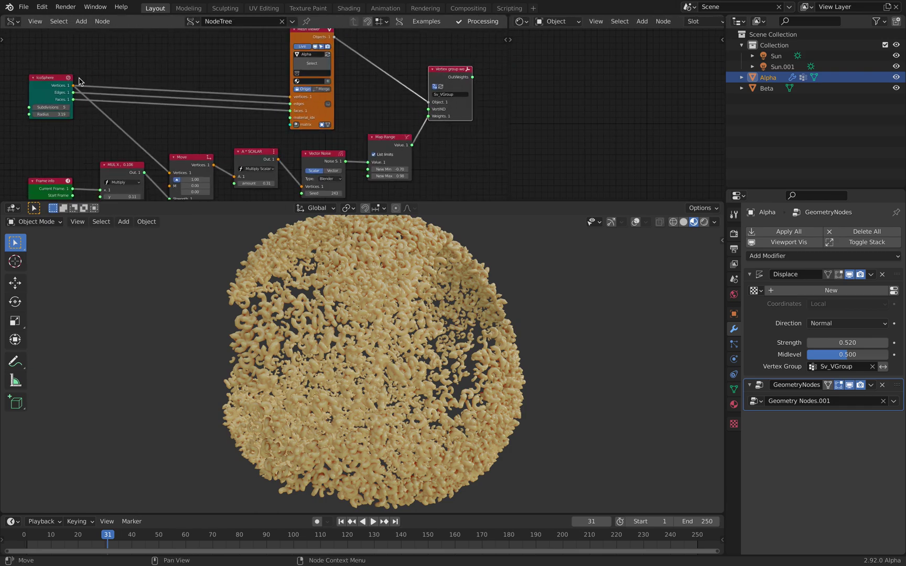
Move the IcoSphere node closer to the mesh viewer node and slightly reposition the Map Range node
{"action": "left_click_drag", "start_coordinate": [50, 79], "coordinate": [85, 88]}
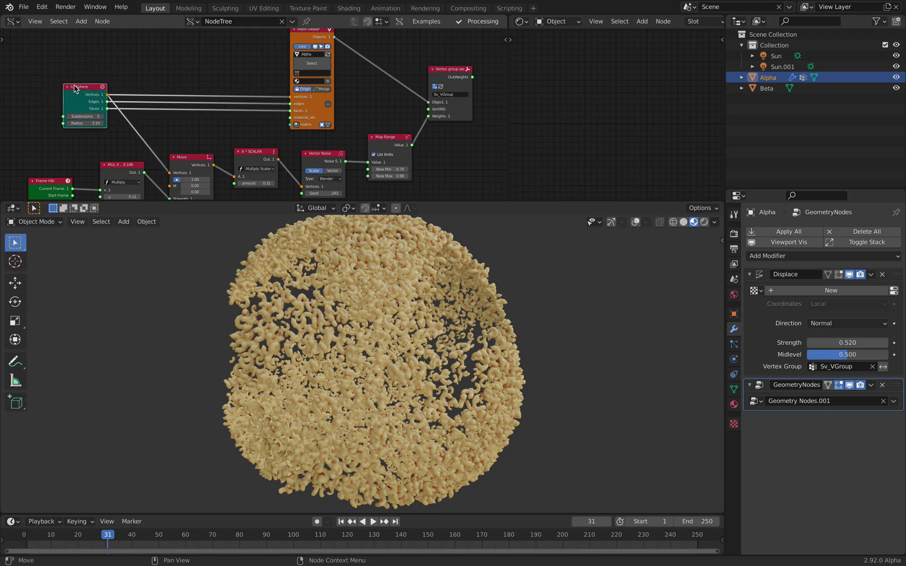
{"action": "middle_click_drag", "start_coordinate": [174, 111], "coordinate": [166, 89]}
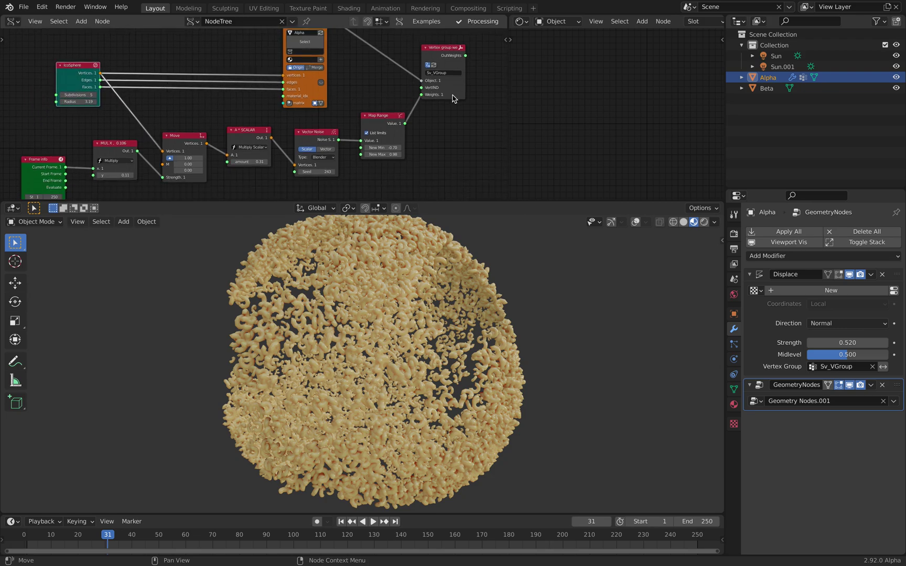
{"action": "middle_click_drag", "start_coordinate": [429, 94], "coordinate": [400, 138]}
{"action": "scroll", "coordinate": [347, 126], "scroll_direction": "up", "scroll_amount": 8}
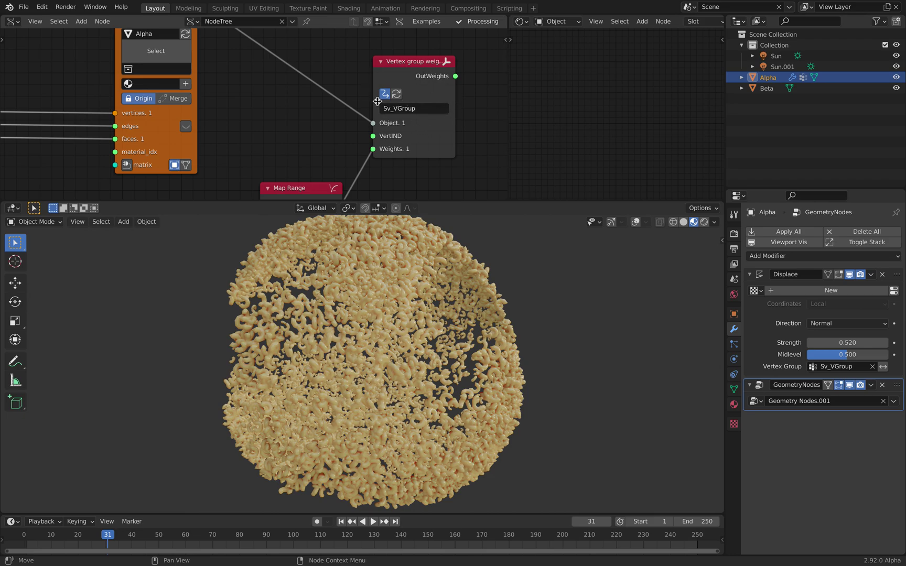
{"action": "scroll", "coordinate": [310, 75], "scroll_direction": "down", "scroll_amount": 4}
{"action": "middle_click_drag", "start_coordinate": [294, 127], "coordinate": [334, 59]}
{"action": "left_click_drag", "start_coordinate": [335, 92], "coordinate": [328, 101]}
{"action": "scroll", "coordinate": [330, 100], "scroll_direction": "down", "scroll_amount": 2}
{"action": "middle_click_drag", "start_coordinate": [343, 92], "coordinate": [430, 117]}
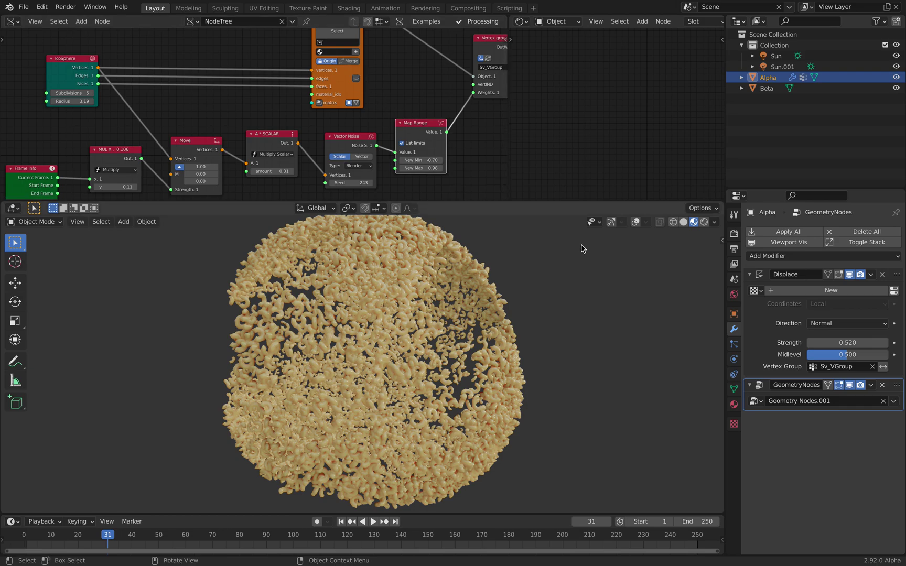
Toggle the viewport display of Alpha's GeometryNodes modifier and leave it off to expose the displaced sphere
{"action": "left_click", "coordinate": [850, 386]}
{"action": "left_click", "coordinate": [849, 386]}
{"action": "left_click", "coordinate": [849, 386]}
{"action": "left_click", "coordinate": [849, 386]}
{"action": "left_click", "coordinate": [849, 386]}
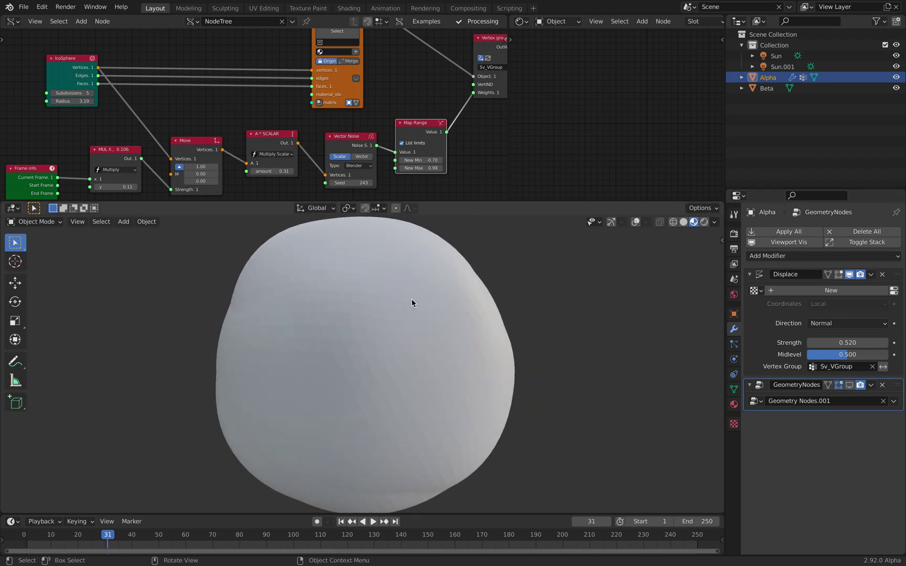
Turn on the viewport overlays and gizmos and switch the Alpha object to Weight Paint mode
{"action": "left_click", "coordinate": [636, 223]}
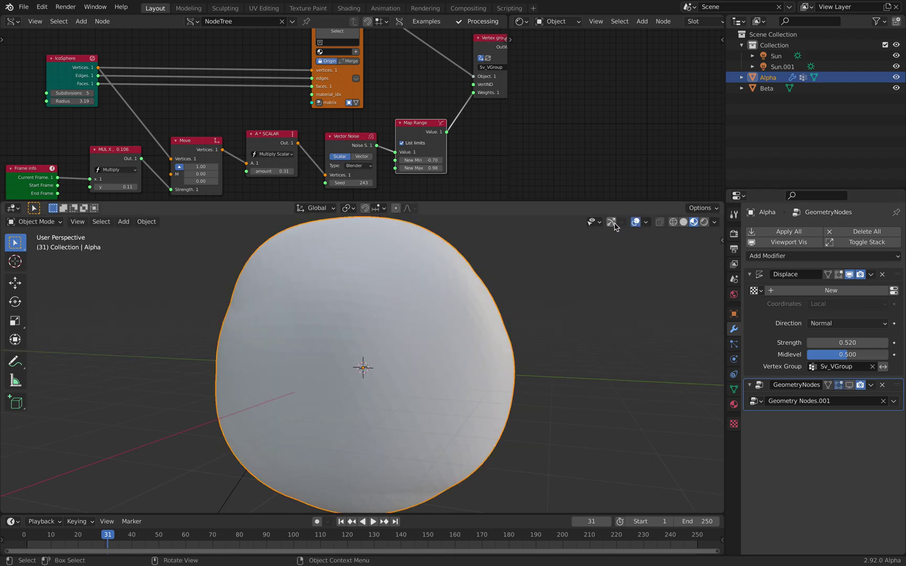
{"action": "middle_click_drag", "start_coordinate": [507, 303], "coordinate": [485, 303]}
{"action": "left_click", "coordinate": [43, 219]}
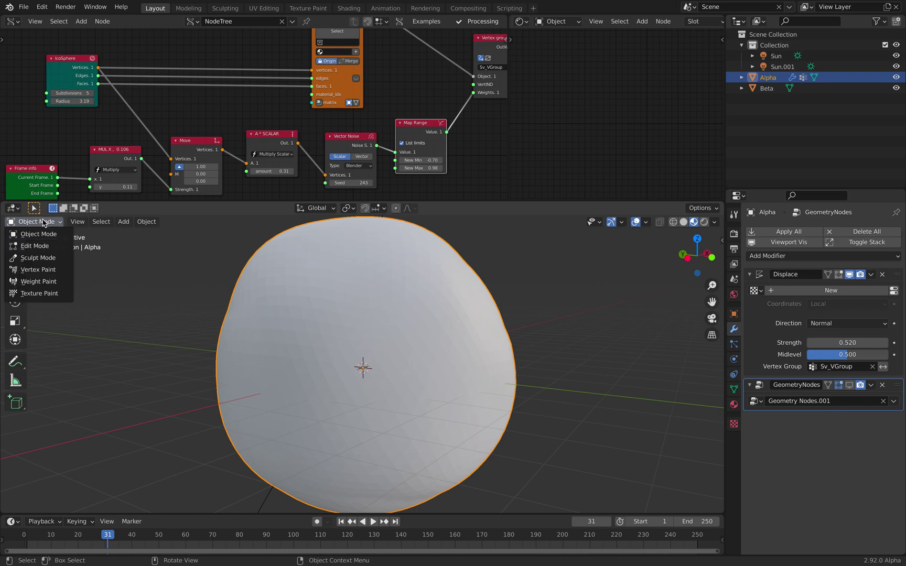
{"action": "left_click", "coordinate": [54, 284]}
{"action": "middle_click_drag", "start_coordinate": [351, 304], "coordinate": [323, 299]}
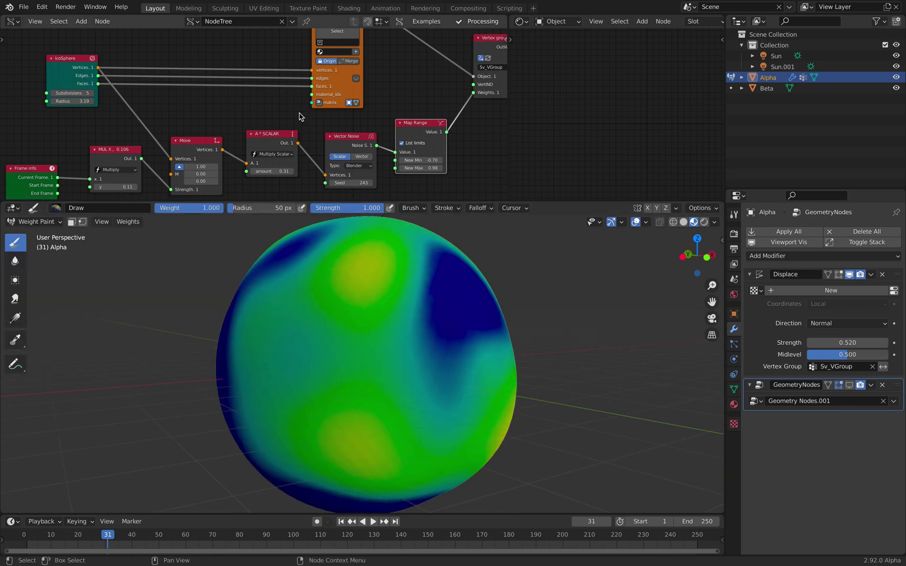
Set the Vector Noise node's seed to 331 and shift the node slightly away from Map Range
{"action": "scroll", "coordinate": [310, 126], "scroll_direction": "down", "scroll_amount": 2}
{"action": "middle_click_drag", "start_coordinate": [318, 141], "coordinate": [311, 115]}
{"action": "scroll", "coordinate": [311, 115], "scroll_direction": "up", "scroll_amount": 1}
{"action": "left_click_drag", "start_coordinate": [348, 154], "coordinate": [394, 154]}
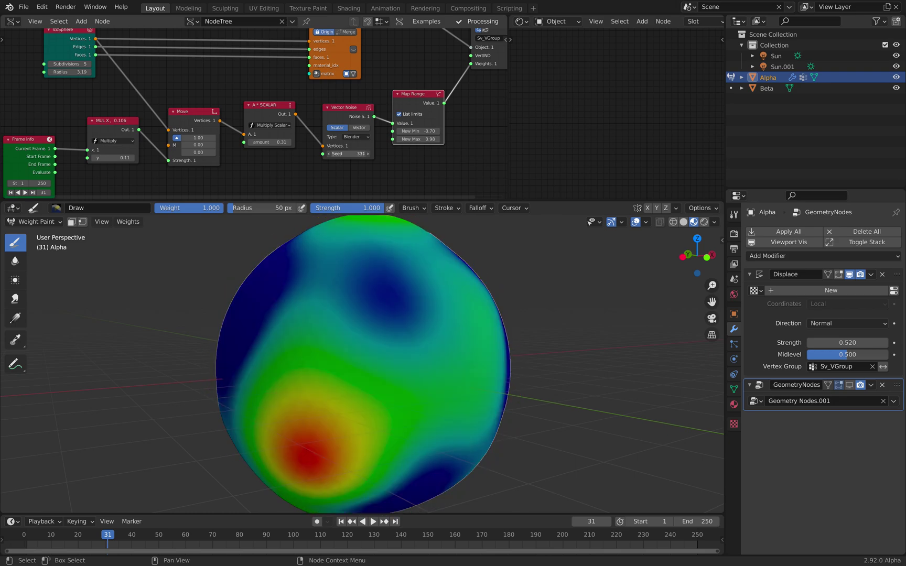
{"action": "mouse_move", "coordinate": [359, 299]}
{"action": "middle_mouse_down"}
{"action": "mouse_move", "coordinate": [336, 298]}
{"action": "mouse_move", "coordinate": [381, 303]}
{"action": "middle_mouse_up"}
{"action": "middle_click_drag", "start_coordinate": [431, 323], "coordinate": [436, 329]}
{"action": "left_click_drag", "start_coordinate": [341, 113], "coordinate": [334, 112]}
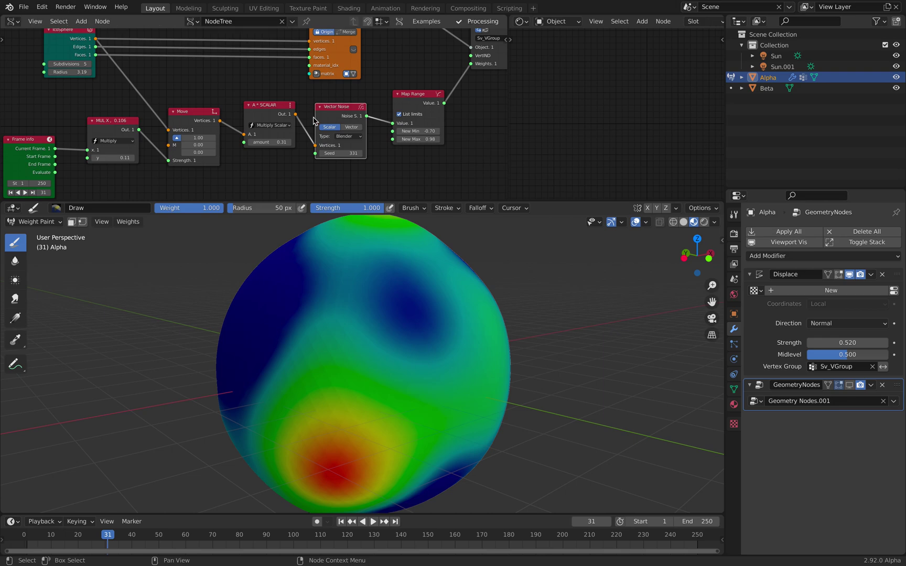
Try Voronoi and Cellnoise as the Vector Noise node's type to compare their weight patterns on the sphere
{"action": "scroll", "coordinate": [342, 123], "scroll_direction": "up", "scroll_amount": 1}
{"action": "left_click", "coordinate": [361, 138]}
{"action": "left_click", "coordinate": [362, 177]}
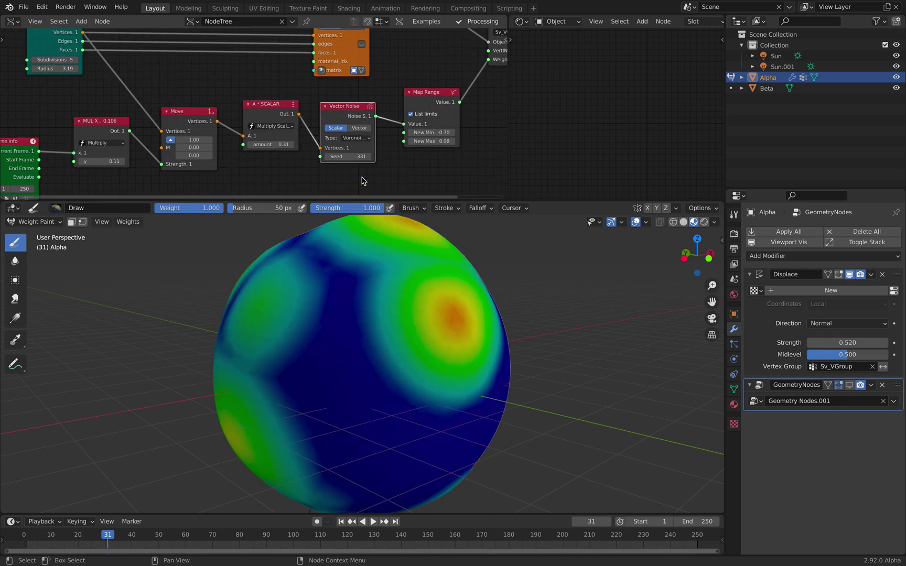
{"action": "left_click", "coordinate": [356, 137]}
{"action": "left_click", "coordinate": [362, 182]}
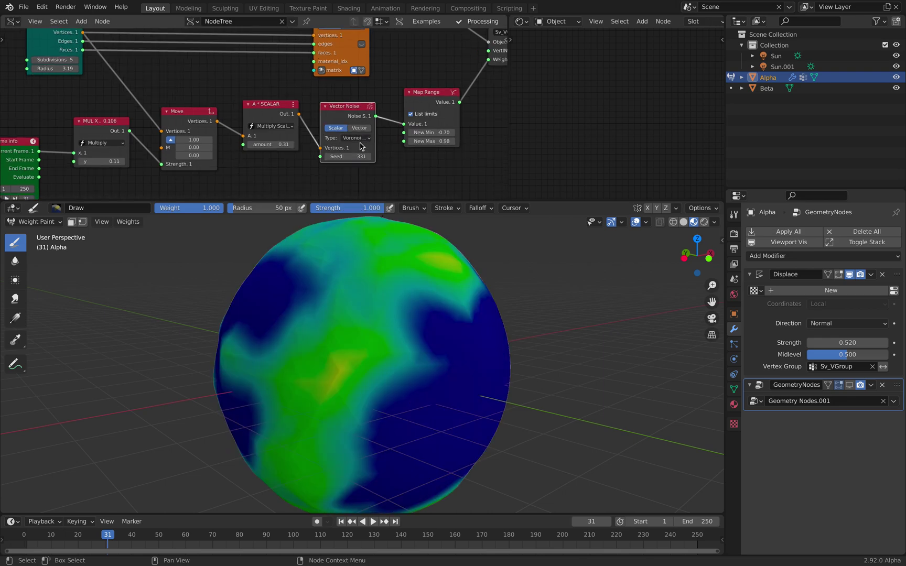
{"action": "left_click", "coordinate": [362, 139]}
{"action": "left_click", "coordinate": [373, 227]}
{"action": "middle_click_drag", "start_coordinate": [408, 267], "coordinate": [387, 265]}
Set the Vector Noise node's type to Voronoi F3 and slightly reposition the node
{"action": "left_click", "coordinate": [361, 139]}
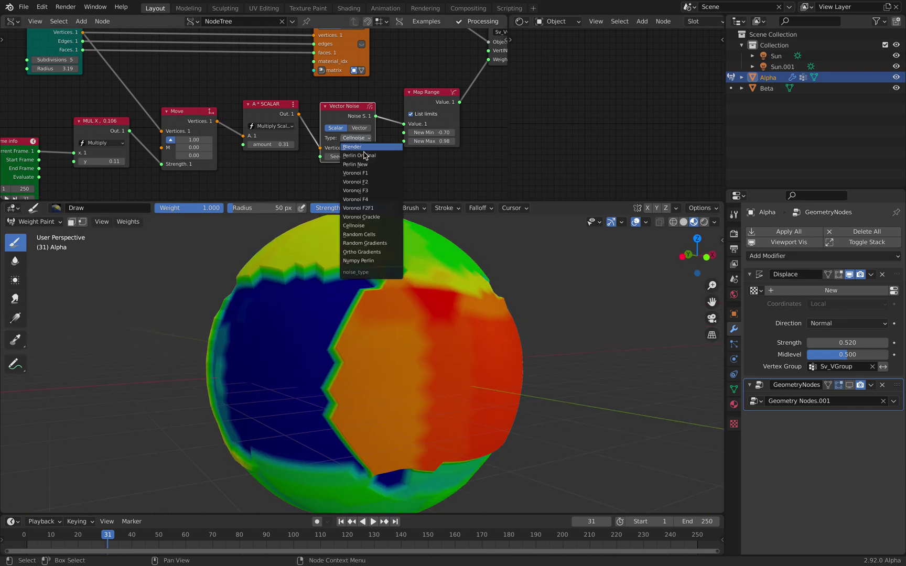
{"action": "left_click", "coordinate": [369, 192]}
{"action": "middle_click_drag", "start_coordinate": [412, 289], "coordinate": [461, 283]}
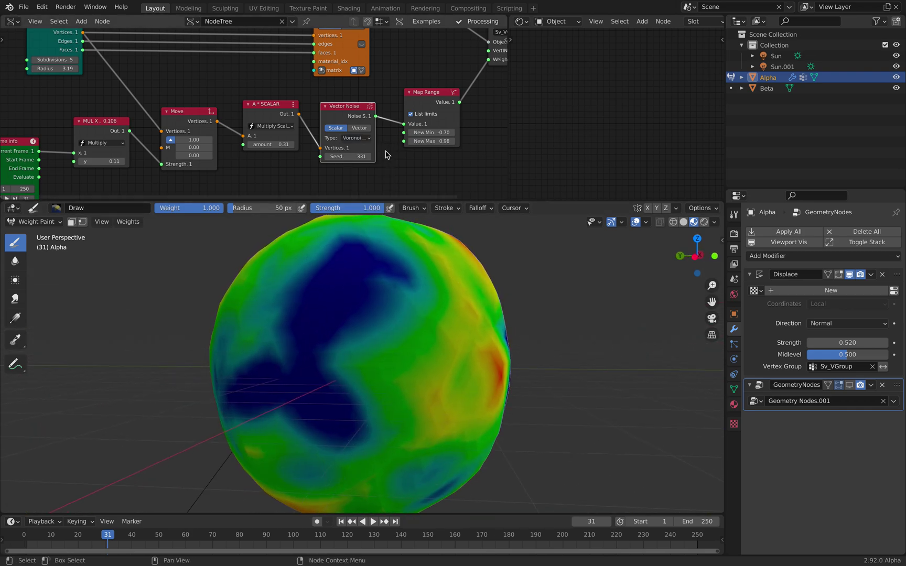
{"action": "scroll", "coordinate": [309, 129], "scroll_direction": "down", "scroll_amount": 1}
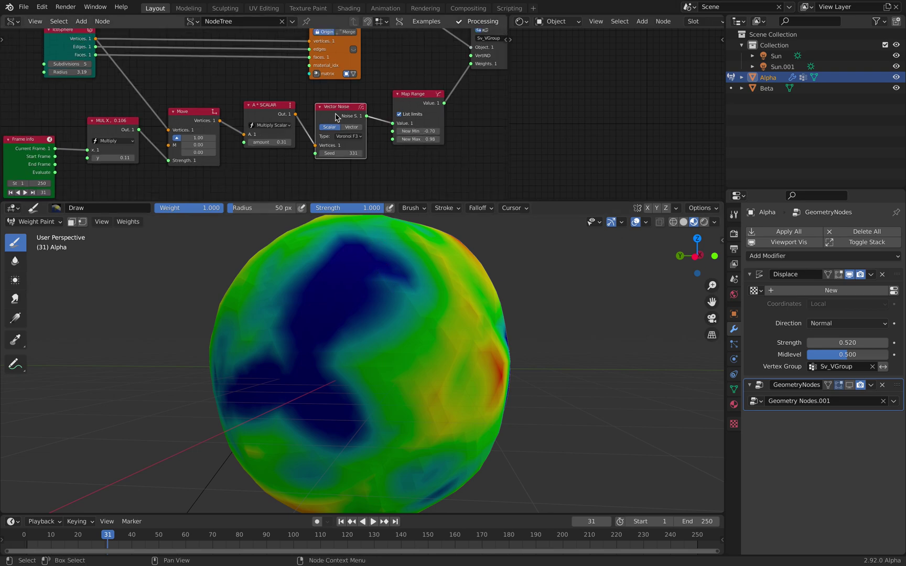
{"action": "left_click_drag", "start_coordinate": [335, 108], "coordinate": [335, 104]}
{"action": "middle_click_drag", "start_coordinate": [416, 127], "coordinate": [349, 138]}
{"action": "scroll", "coordinate": [349, 137], "scroll_direction": "up", "scroll_amount": 2}
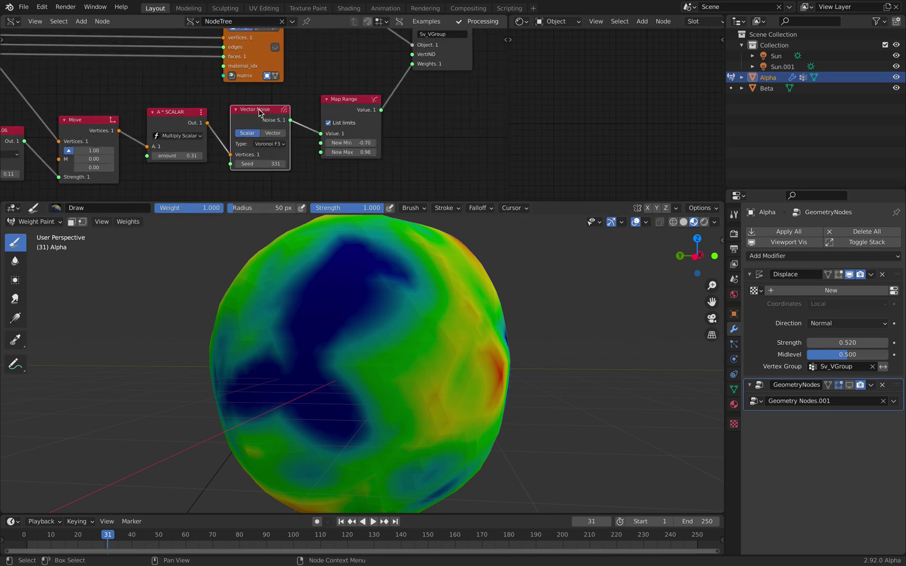
Widen the Map Range node's output by setting New Min to -1.03 and New Max to 1.09
{"action": "mouse_move", "coordinate": [355, 143]}
{"action": "left_mouse_down", "text": "shift"}
{"action": "mouse_move", "coordinate": [318, 144]}
{"action": "mouse_move", "coordinate": [374, 153]}
{"action": "mouse_move", "coordinate": [357, 143]}
{"action": "mouse_move", "coordinate": [433, 143]}
{"action": "mouse_move", "coordinate": [326, 142]}
{"action": "mouse_move", "coordinate": [393, 152]}
{"action": "mouse_move", "coordinate": [350, 152]}
{"action": "left_mouse_up", "text": "shift"}
{"action": "scroll", "coordinate": [391, 284], "scroll_direction": "down", "scroll_amount": 1}
{"action": "middle_click_drag", "start_coordinate": [382, 294], "coordinate": [363, 276]}
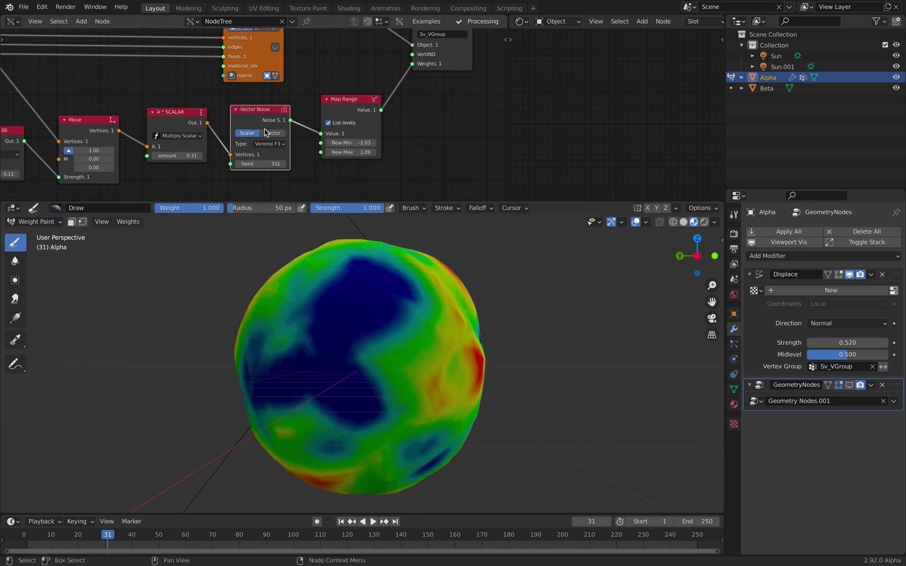
Set the Vector Noise node's seed to 377 and the Multiply Scalar node's amount to 0.55
{"action": "middle_click_drag", "start_coordinate": [246, 164], "coordinate": [312, 163]}
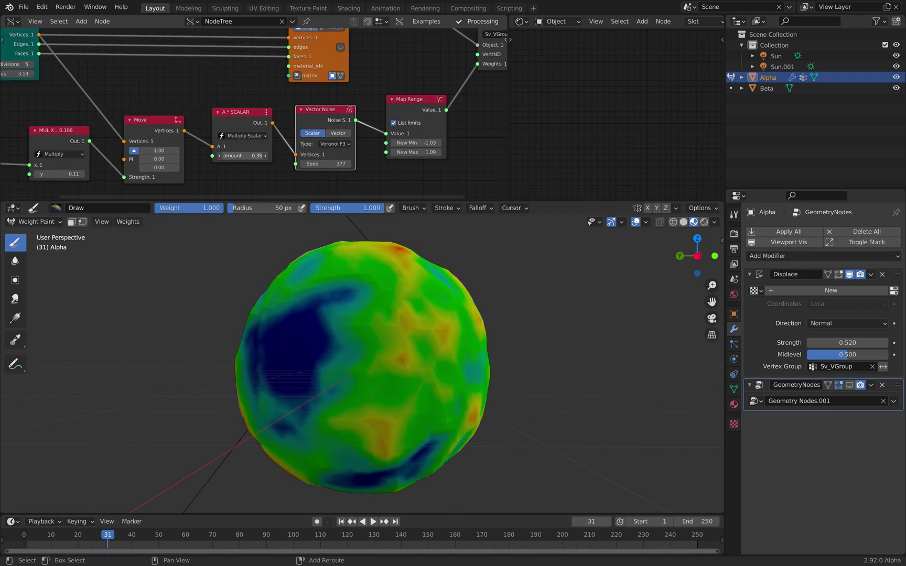
{"action": "left_click_drag", "start_coordinate": [244, 155], "coordinate": [246, 156]}
{"action": "mouse_move", "coordinate": [334, 302]}
{"action": "middle_mouse_down"}
{"action": "mouse_move", "coordinate": [417, 300]}
{"action": "mouse_move", "coordinate": [385, 308]}
{"action": "mouse_move", "coordinate": [320, 299]}
{"action": "middle_mouse_up"}
Set the first movement vector component of the Move node to 0.89 and inspect the weights on the sphere
{"action": "middle_click_drag", "start_coordinate": [184, 164], "coordinate": [204, 159]}
{"action": "mouse_move", "coordinate": [180, 146]}
{"action": "left_mouse_down", "text": "shift"}
{"action": "mouse_move", "coordinate": [199, 146]}
{"action": "mouse_move", "coordinate": [175, 146]}
{"action": "left_mouse_up", "text": "shift"}
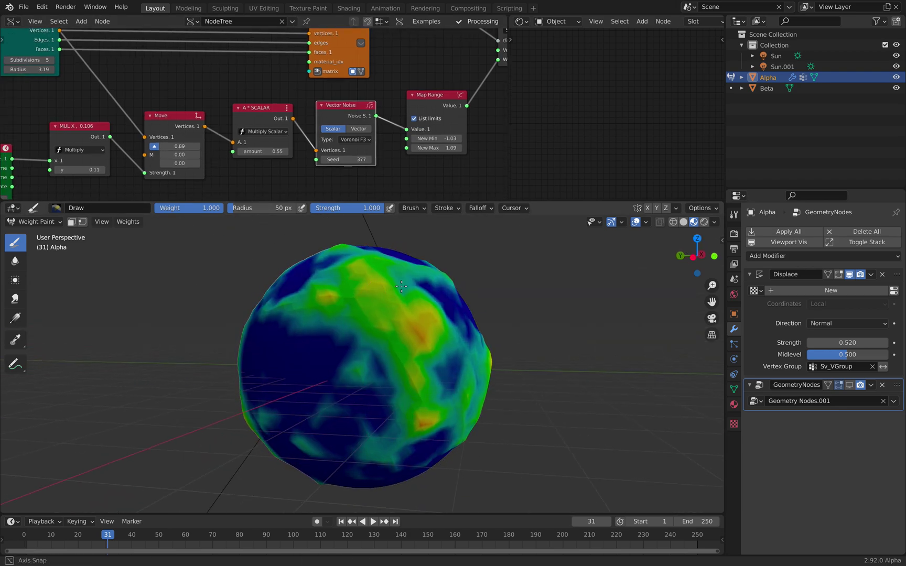
{"action": "middle_click_drag", "start_coordinate": [368, 279], "coordinate": [388, 281]}
{"action": "middle_click_drag", "start_coordinate": [383, 328], "coordinate": [376, 356]}
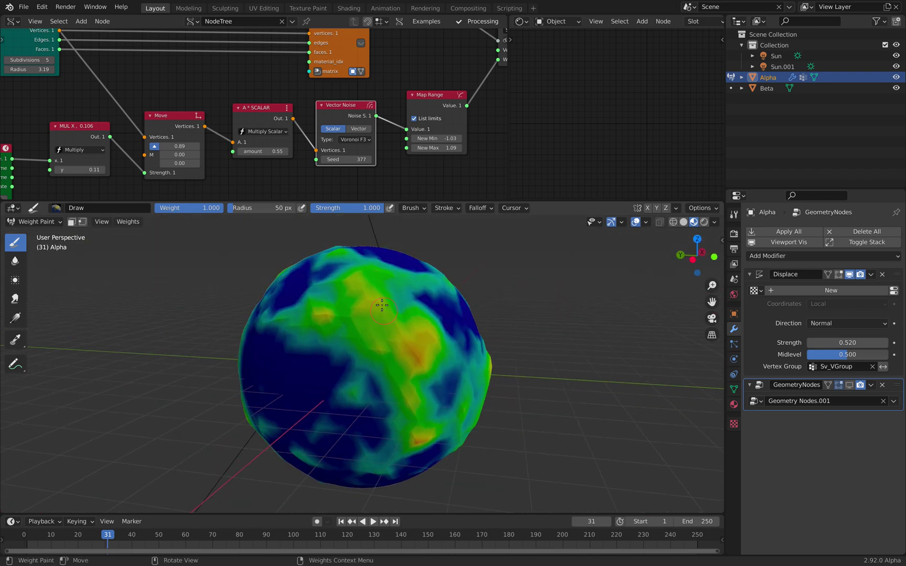
Show Alpha's GeometryNodes modifier in the viewport, then return to Object Mode with nothing selected
{"action": "scroll", "coordinate": [397, 125], "scroll_direction": "down", "scroll_amount": 6}
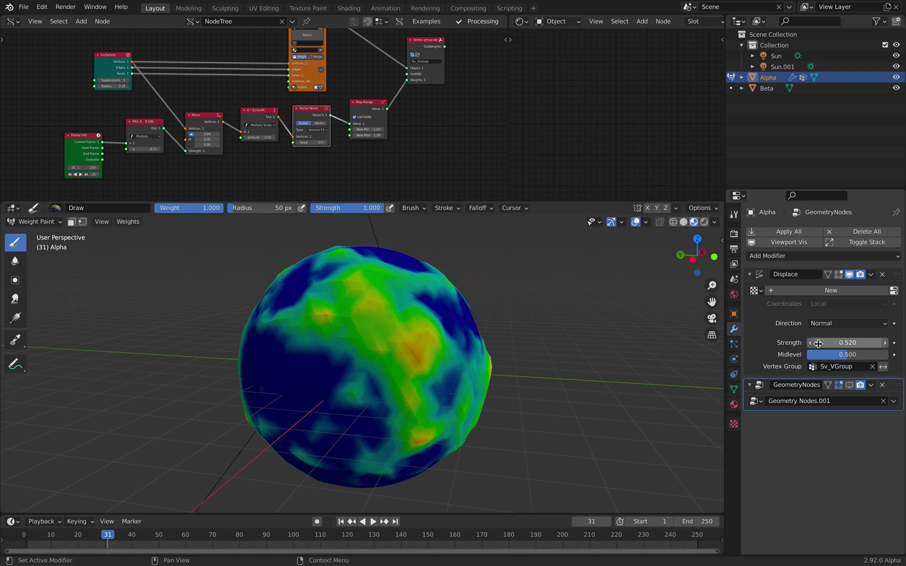
{"action": "left_click", "coordinate": [850, 386]}
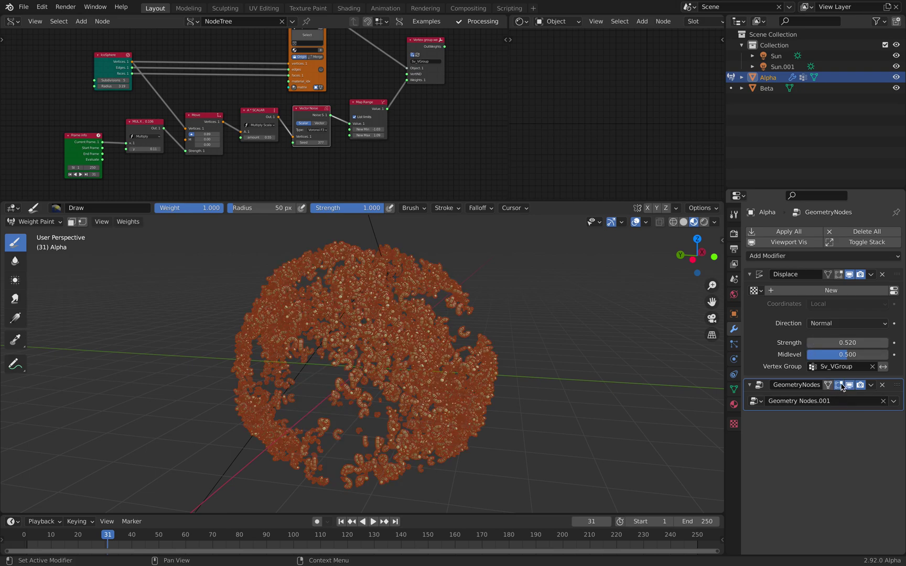
{"action": "middle_click_drag", "start_coordinate": [445, 307], "coordinate": [421, 299]}
{"action": "left_click", "coordinate": [48, 222]}
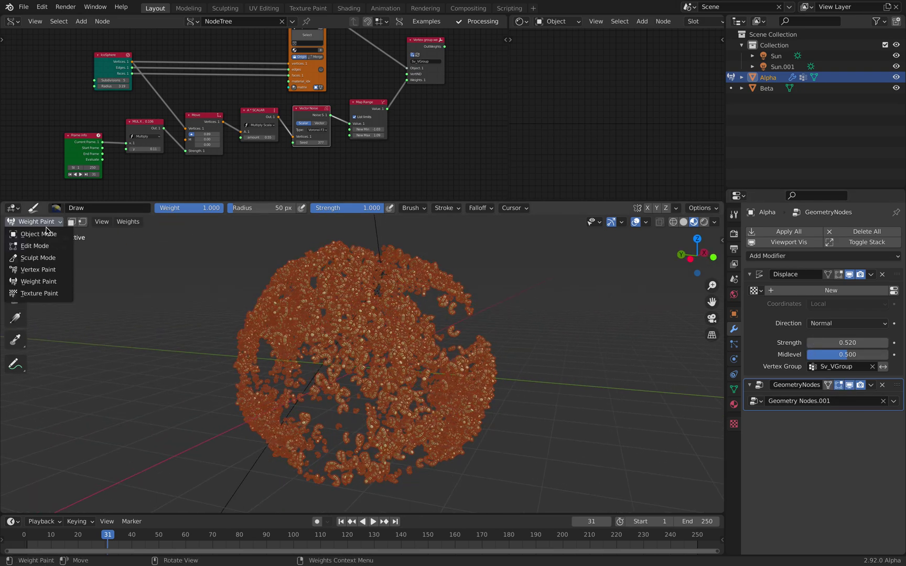
{"action": "left_click", "coordinate": [47, 235]}
{"action": "key", "text": "alt+a"}
{"action": "middle_click_drag", "start_coordinate": [369, 301], "coordinate": [475, 292]}
{"action": "scroll", "coordinate": [475, 293], "scroll_direction": "up", "scroll_amount": 1}
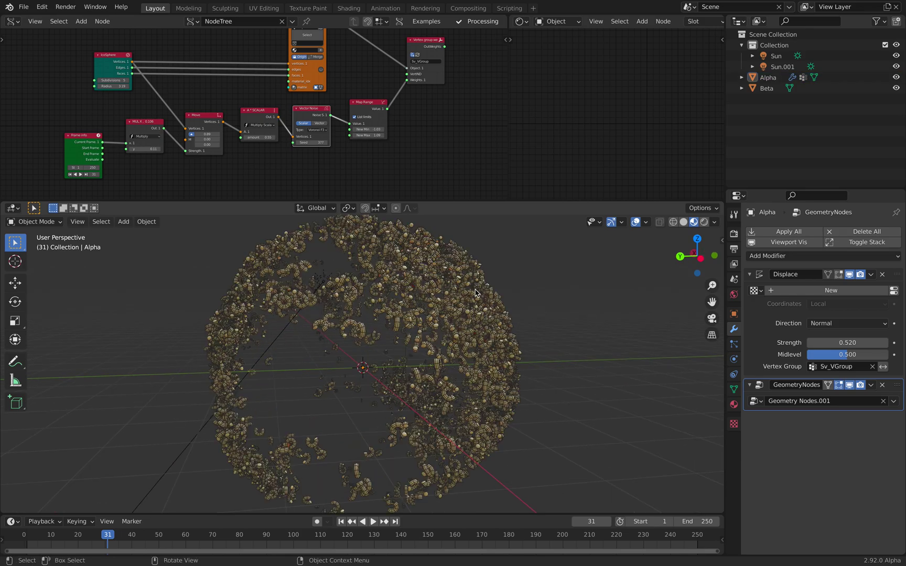
Turn off the edge wireframe display in the Mesh viewer node that outputs Beta
{"action": "scroll", "coordinate": [330, 144], "scroll_direction": "up", "scroll_amount": 4}
{"action": "middle_click_drag", "start_coordinate": [415, 109], "coordinate": [333, 133]}
{"action": "scroll", "coordinate": [368, 137], "scroll_direction": "down", "scroll_amount": 3}
{"action": "middle_click_drag", "start_coordinate": [398, 195], "coordinate": [335, 114]}
{"action": "middle_click_drag", "start_coordinate": [341, 168], "coordinate": [354, 48]}
{"action": "scroll", "coordinate": [358, 84], "scroll_direction": "up", "scroll_amount": 4}
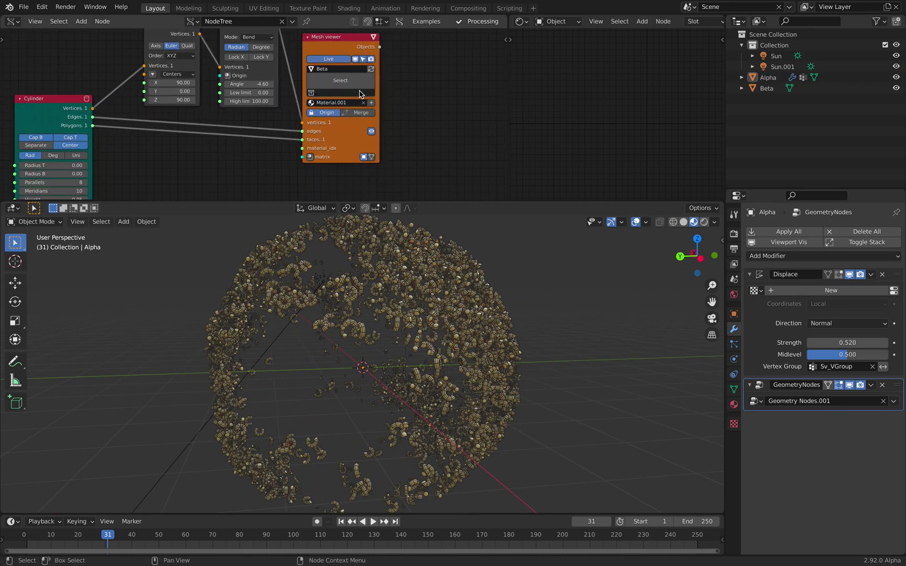
{"action": "left_click", "coordinate": [372, 132]}
{"action": "mouse_move", "coordinate": [527, 284]}
{"action": "middle_mouse_down"}
{"action": "mouse_move", "coordinate": [503, 291]}
{"action": "mouse_move", "coordinate": [514, 293]}
{"action": "middle_mouse_up"}
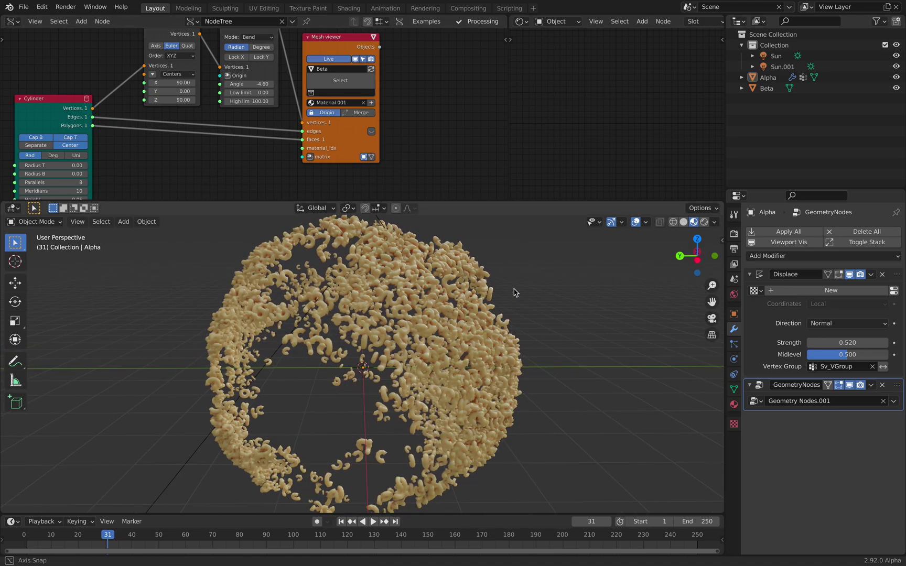
Save the current Blender file weight_test_011.blend
{"action": "left_click", "coordinate": [15, 6]}
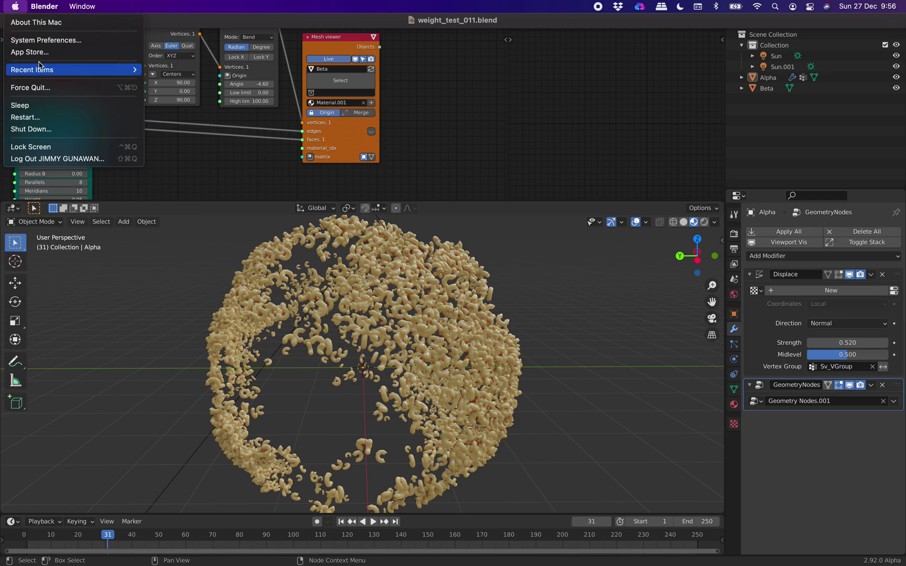
{"action": "left_click", "coordinate": [434, 107]}
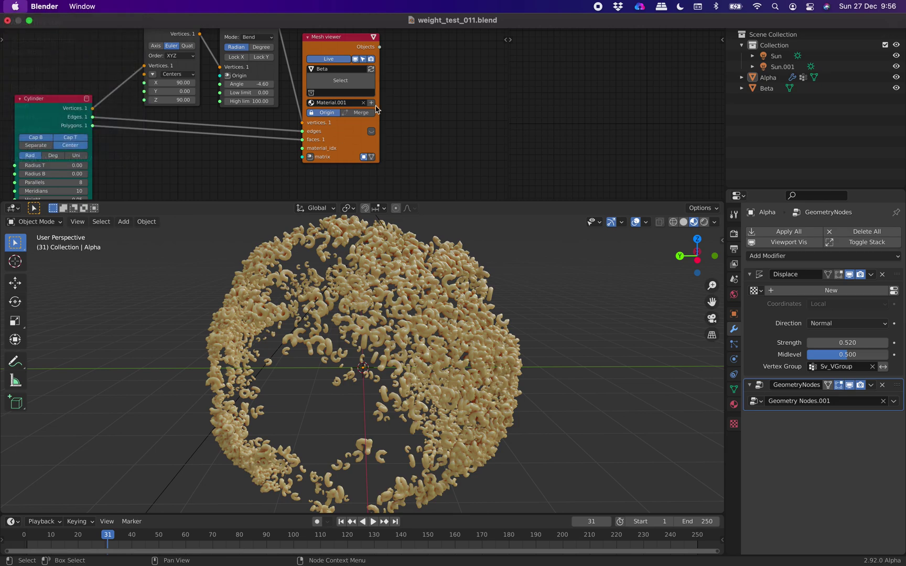
{"action": "left_click", "coordinate": [24, 8]}
{"action": "left_click", "coordinate": [46, 78]}
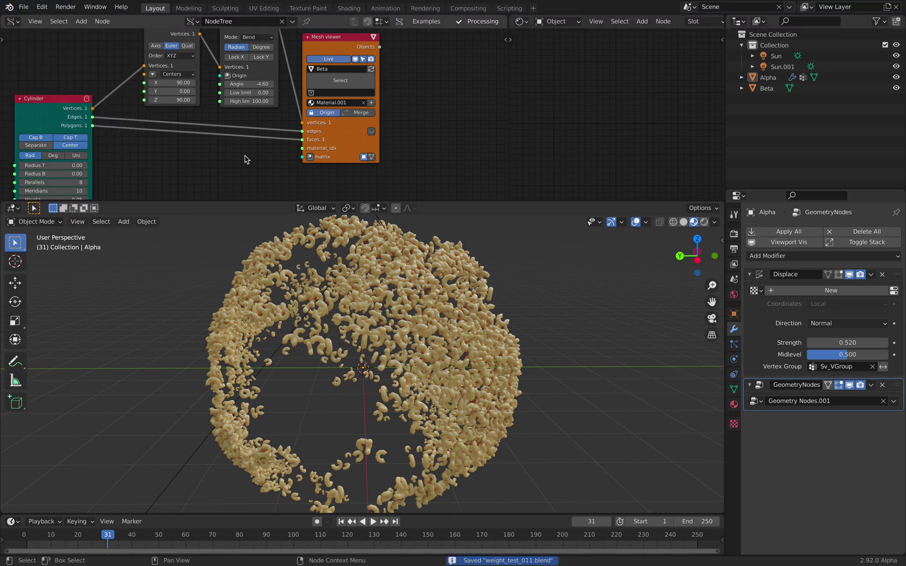
Play the animation to preview the moving macaroni scatter, stop at frame 66 and view it from another angle
{"action": "key", "text": "space"}
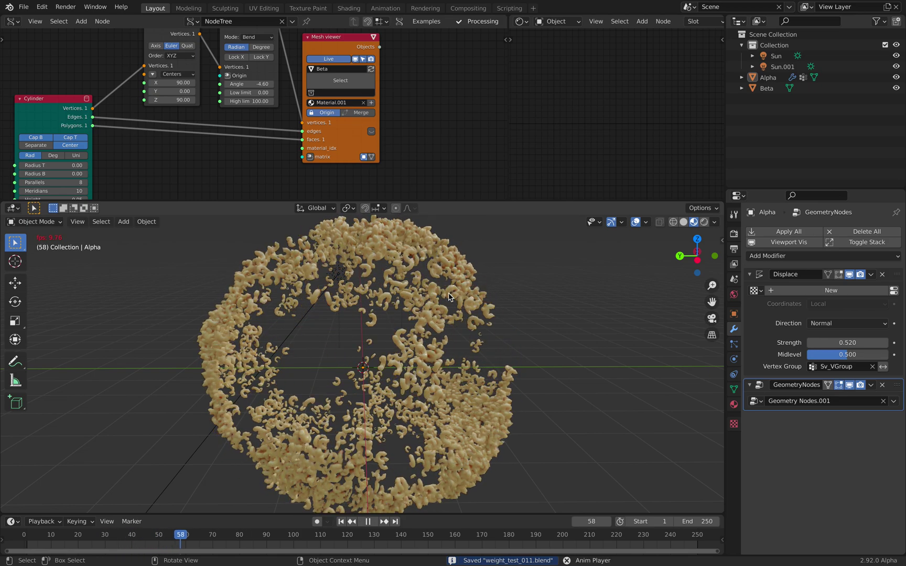
{"action": "key", "text": "space"}
{"action": "middle_click_drag", "start_coordinate": [435, 278], "coordinate": [446, 274]}
{"action": "scroll", "coordinate": [231, 78], "scroll_direction": "down", "scroll_amount": 1}
Try a y value of 0.052 in the Multiply node fed by Frame info and preview the animation
{"action": "middle_click_drag", "start_coordinate": [228, 77], "coordinate": [303, 202]}
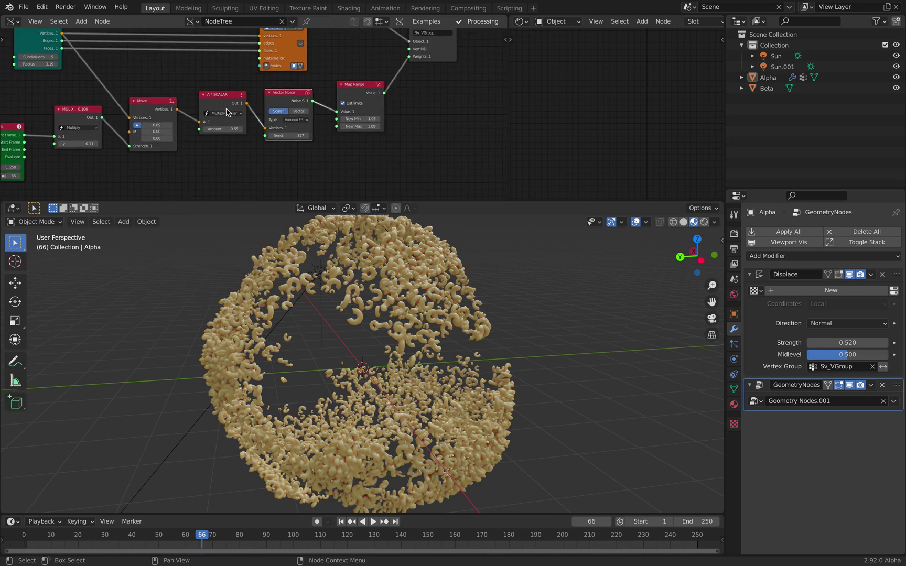
{"action": "scroll", "coordinate": [208, 122], "scroll_direction": "up", "scroll_amount": 1}
{"action": "middle_click_drag", "start_coordinate": [209, 122], "coordinate": [266, 120]}
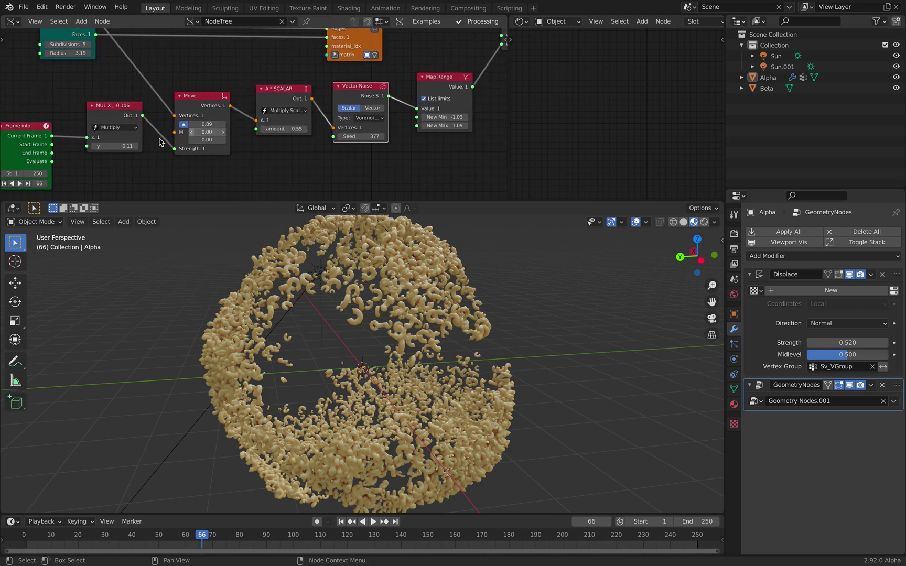
{"action": "left_click_drag", "start_coordinate": [113, 111], "coordinate": [112, 116]}
{"action": "middle_click_drag", "start_coordinate": [51, 124], "coordinate": [149, 109]}
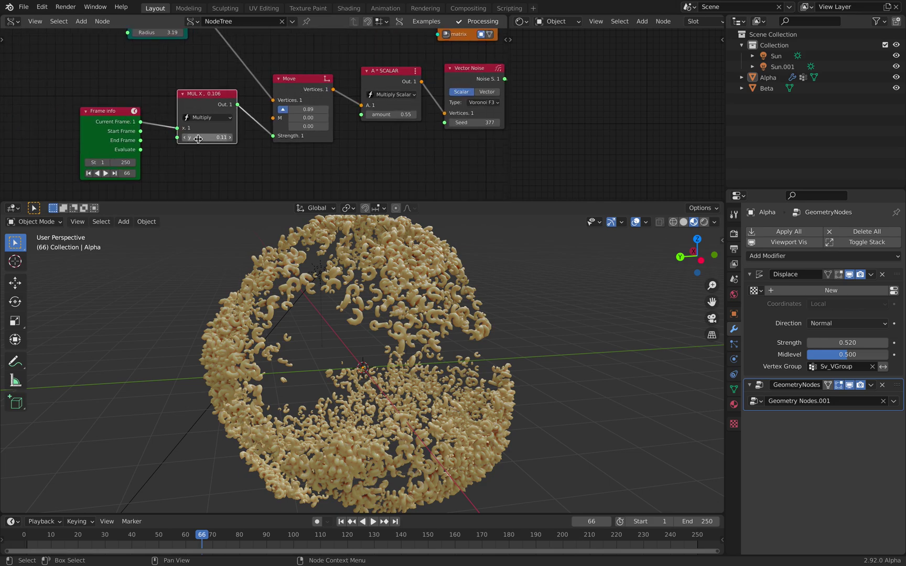
{"action": "left_click_drag", "start_coordinate": [208, 138], "coordinate": [181, 137]}
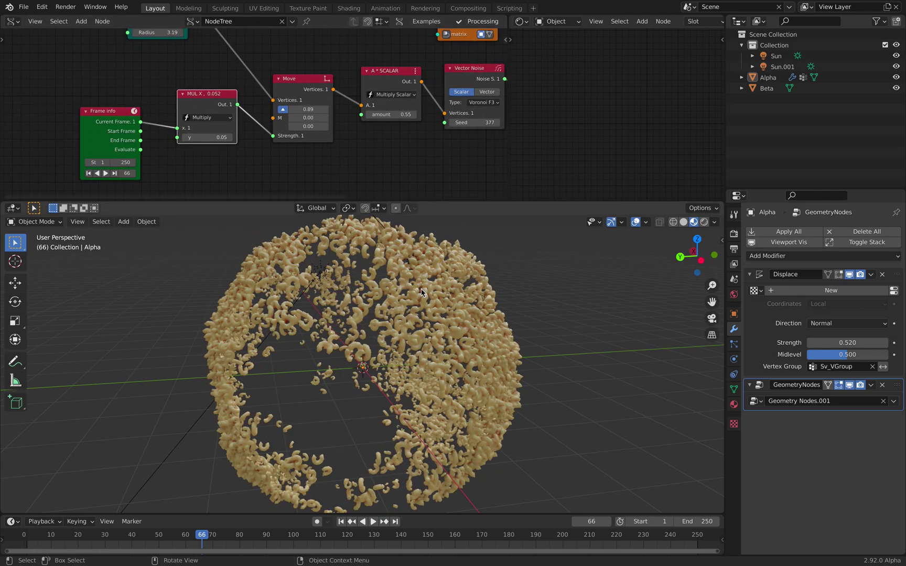
{"action": "key", "text": "space"}
{"action": "key", "text": "space"}
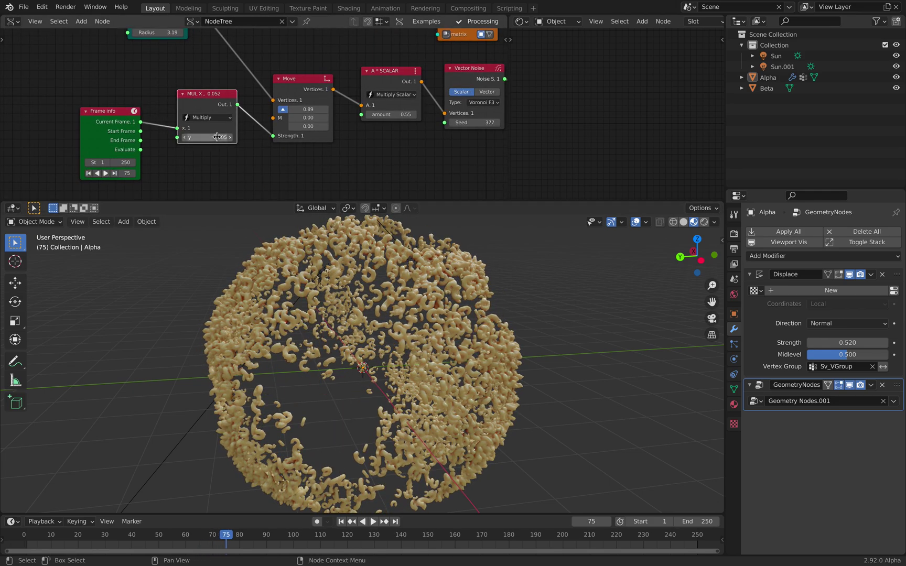
Set the Multiply node's y value to 0.076 and preview the animation up to frame 89
{"action": "left_click_drag", "start_coordinate": [208, 138], "coordinate": [220, 137]}
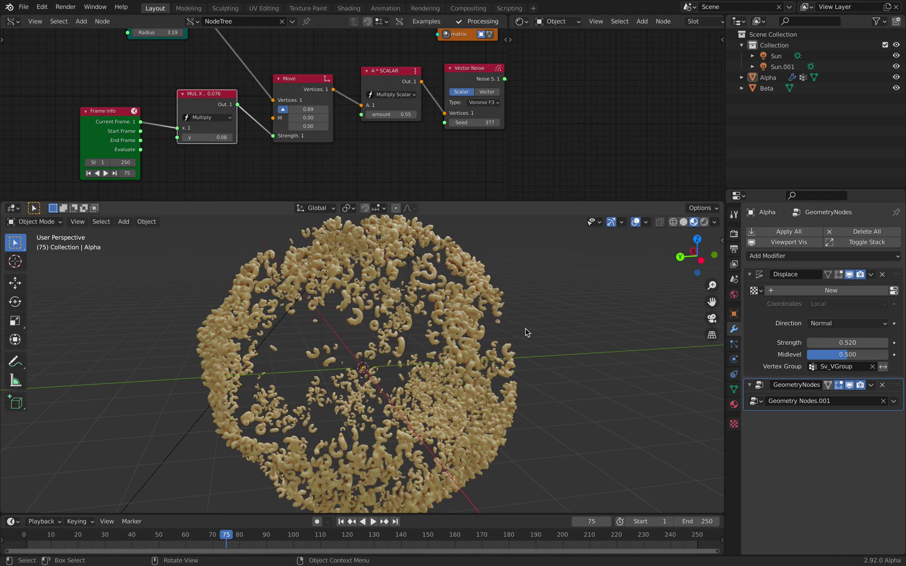
{"action": "key", "text": "space"}
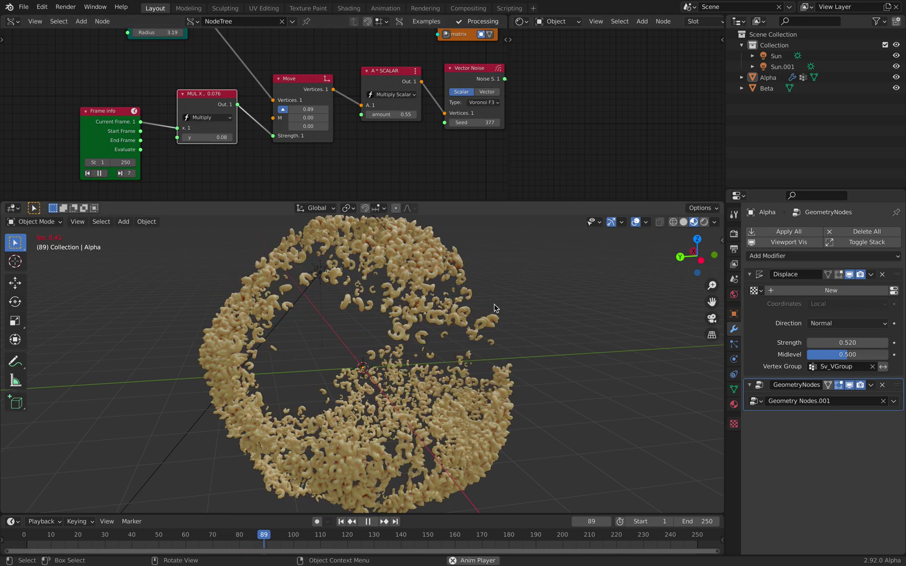
{"action": "key", "text": "space"}
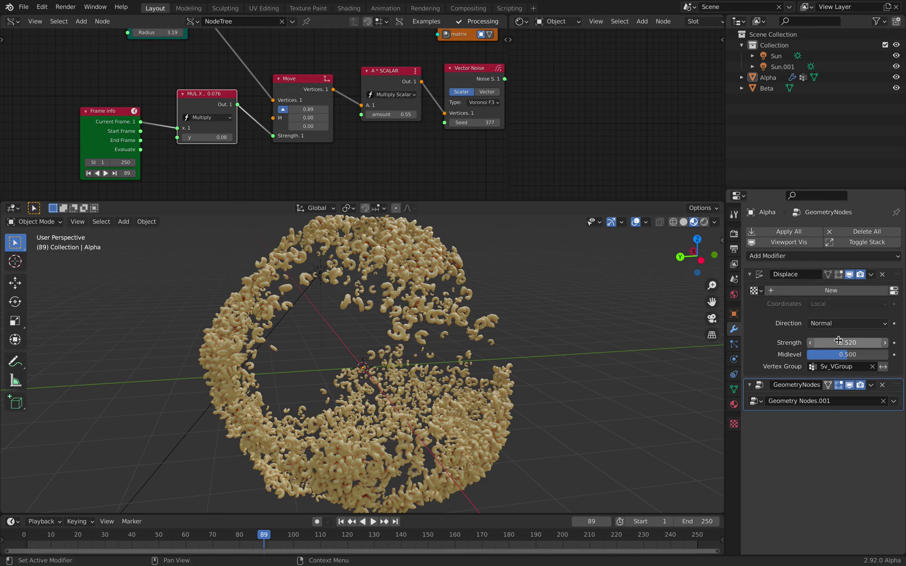
Set the Displace modifier's strength to 1.520, preview the animation up to frame 117 and save the file
{"action": "left_click_drag", "start_coordinate": [839, 343], "coordinate": [861, 342]}
{"action": "middle_click_drag", "start_coordinate": [577, 340], "coordinate": [602, 329]}
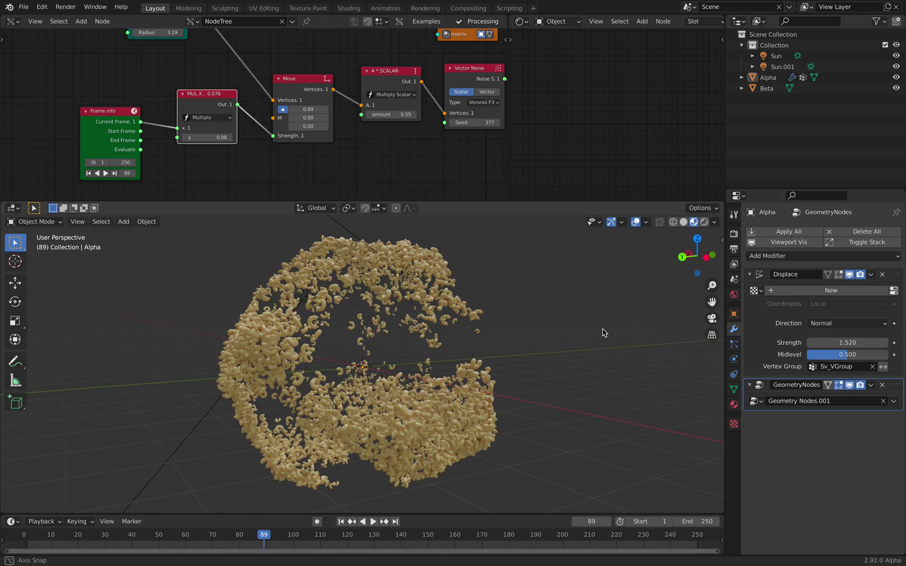
{"action": "key", "text": "space"}
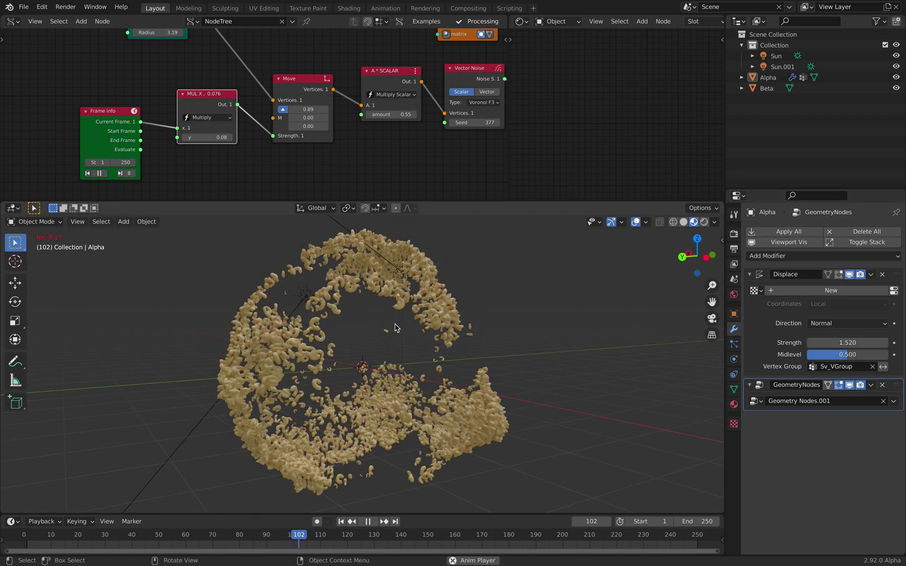
{"action": "key", "text": "space"}
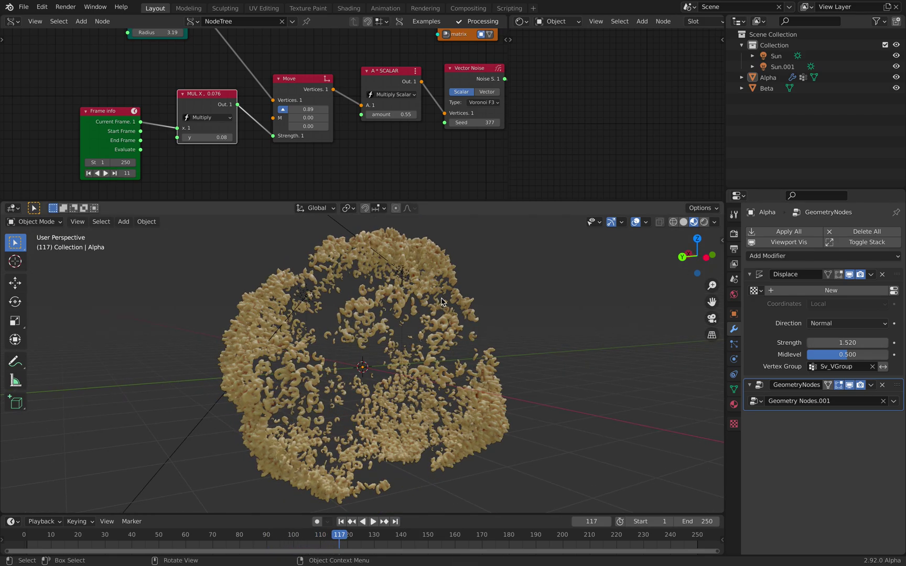
{"action": "key", "text": "ctrl+s"}
Set the Simple deformation node's bend angle to -2.74 to straighten the macaroni shapes and save the file
{"action": "scroll", "coordinate": [409, 157], "scroll_direction": "down", "scroll_amount": 7}
{"action": "middle_click_drag", "start_coordinate": [403, 164], "coordinate": [308, 89]}
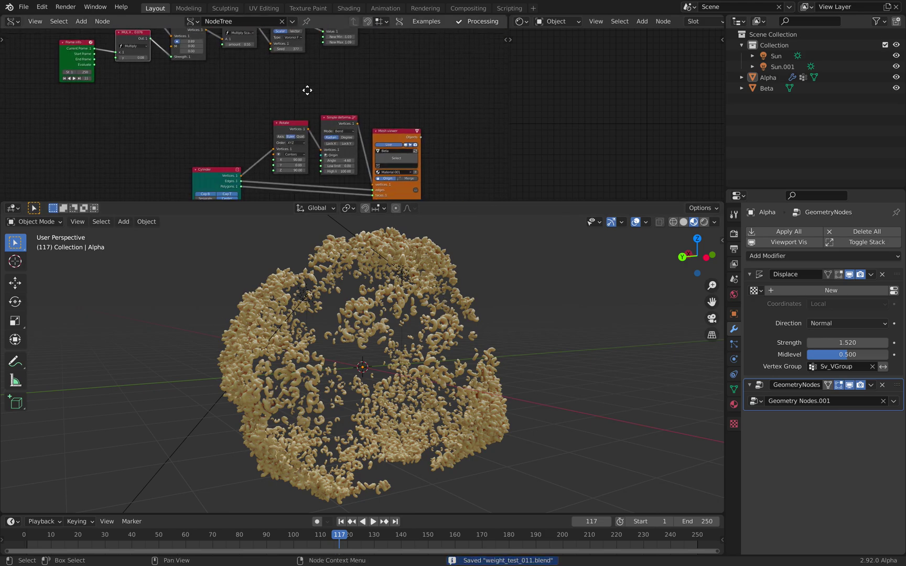
{"action": "middle_click_drag", "start_coordinate": [336, 120], "coordinate": [307, 76]}
{"action": "scroll", "coordinate": [309, 76], "scroll_direction": "up", "scroll_amount": 3}
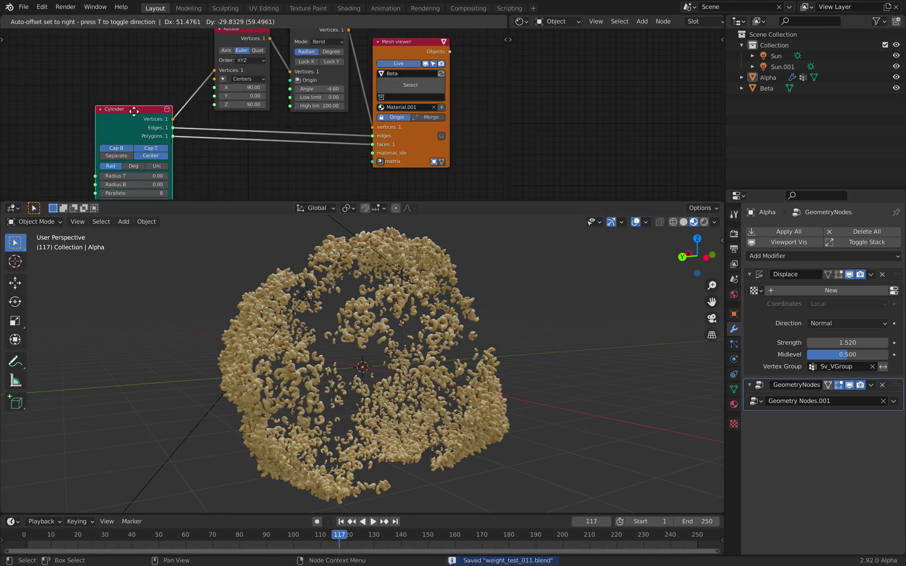
{"action": "scroll", "coordinate": [427, 352], "scroll_direction": "up", "scroll_amount": 2}
{"action": "scroll", "coordinate": [427, 353], "scroll_direction": "up", "scroll_amount": 1}
{"action": "middle_click_drag", "start_coordinate": [261, 149], "coordinate": [252, 174]}
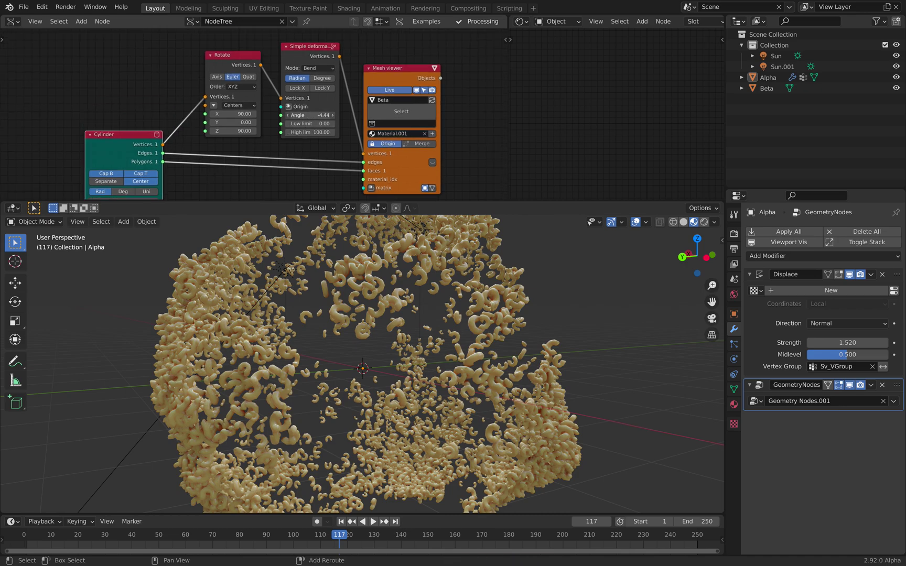
{"action": "left_click_drag", "start_coordinate": [311, 115], "coordinate": [353, 115]}
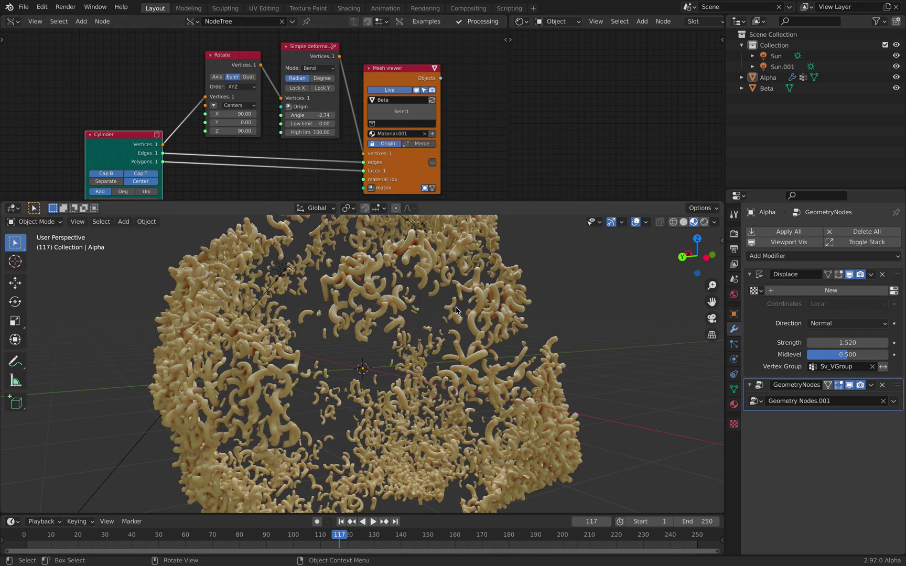
{"action": "middle_click_drag", "start_coordinate": [412, 276], "coordinate": [403, 307]}
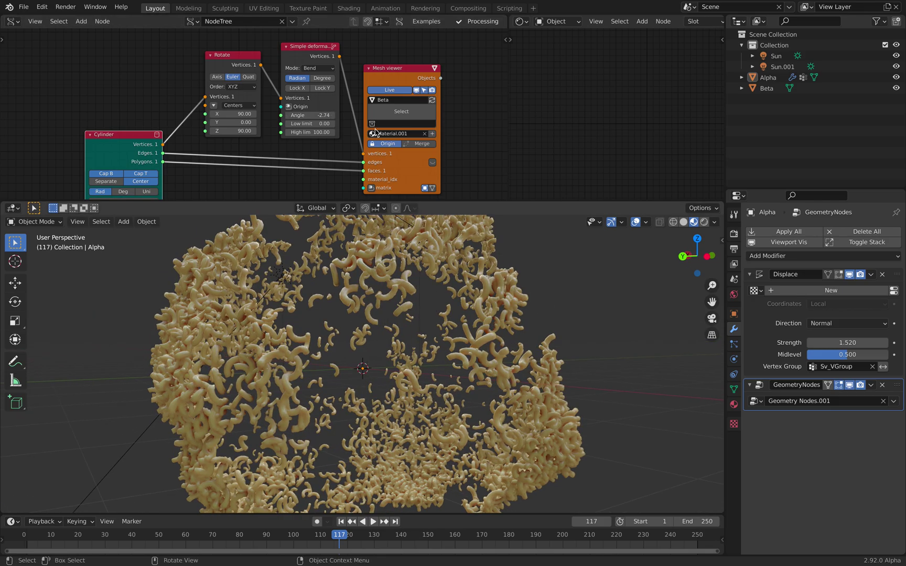
{"action": "key", "text": "ctrl+s"}
Select Alpha and switch the shader editor area to the Geometry Node Editor to show Geometry Nodes.001
{"action": "scroll", "coordinate": [387, 61], "scroll_direction": "down", "scroll_amount": 2}
{"action": "middle_click_drag", "start_coordinate": [386, 61], "coordinate": [286, 68]}
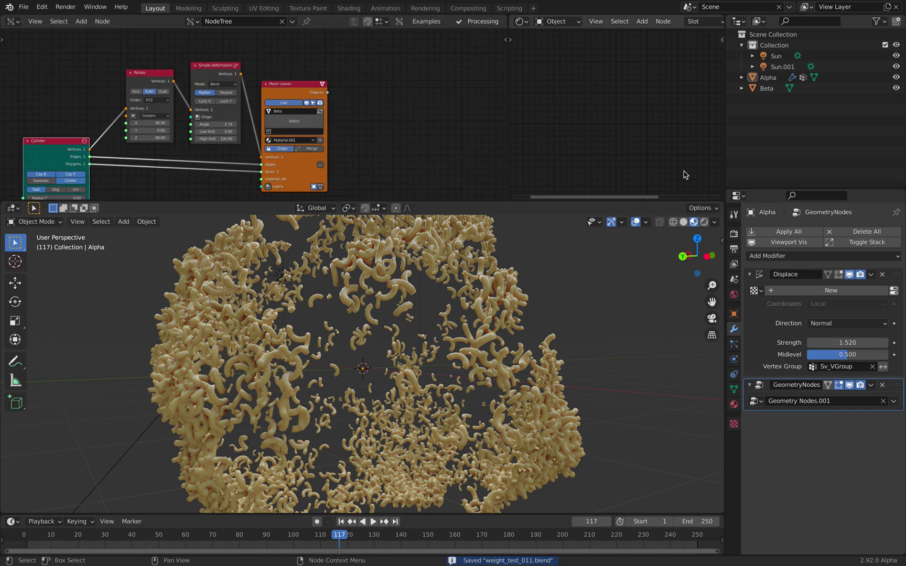
{"action": "left_click", "coordinate": [767, 79]}
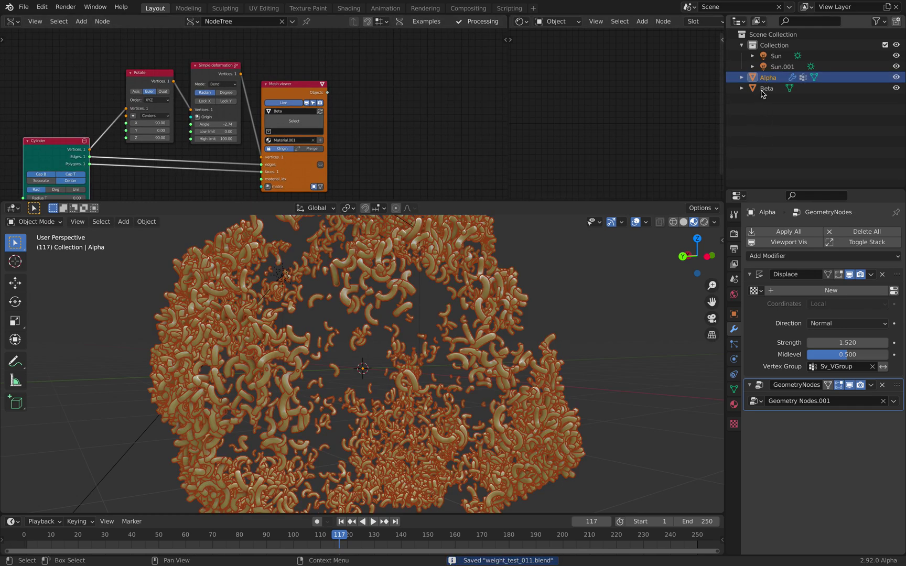
{"action": "left_click", "coordinate": [765, 89]}
{"action": "left_click", "coordinate": [767, 79]}
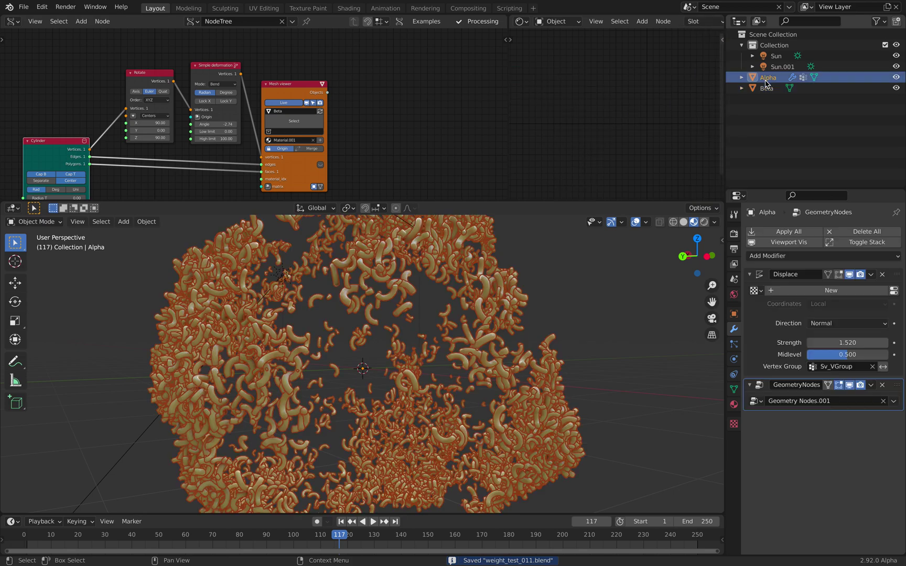
{"action": "left_click", "coordinate": [523, 22]}
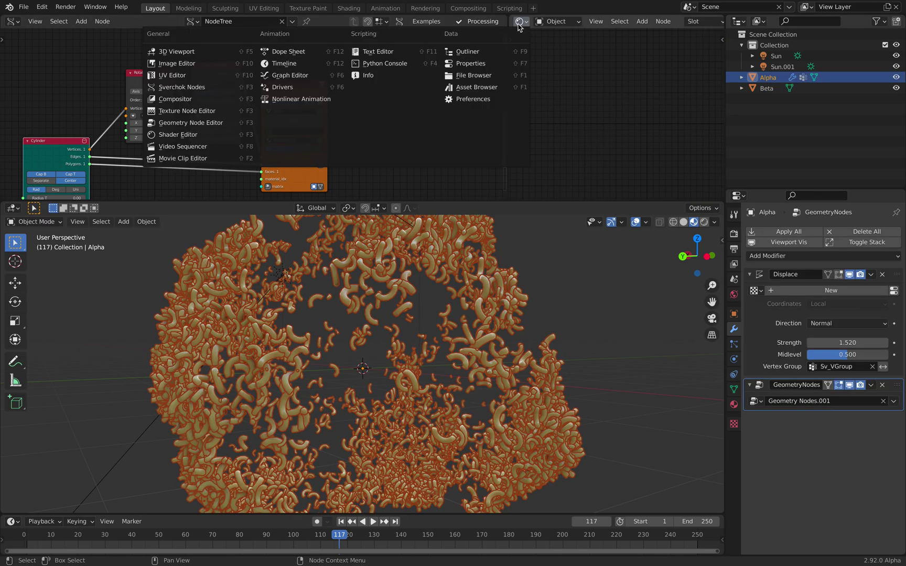
{"action": "left_click", "coordinate": [192, 123]}
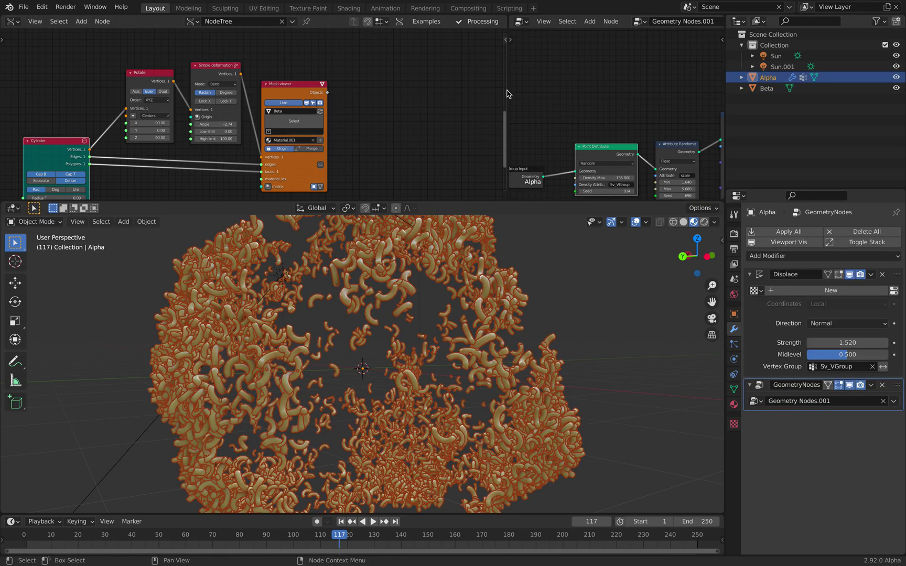
Widen the Geometry Node Editor area, narrow the Outliner column, and bring the Point Distribute node into view
{"action": "left_click_drag", "start_coordinate": [509, 90], "coordinate": [250, 80]}
{"action": "middle_click_drag", "start_coordinate": [490, 143], "coordinate": [327, 94]}
{"action": "left_click_drag", "start_coordinate": [738, 100], "coordinate": [780, 98]}
{"action": "scroll", "coordinate": [386, 81], "scroll_direction": "up", "scroll_amount": 2}
{"action": "left_click_drag", "start_coordinate": [368, 92], "coordinate": [359, 76]}
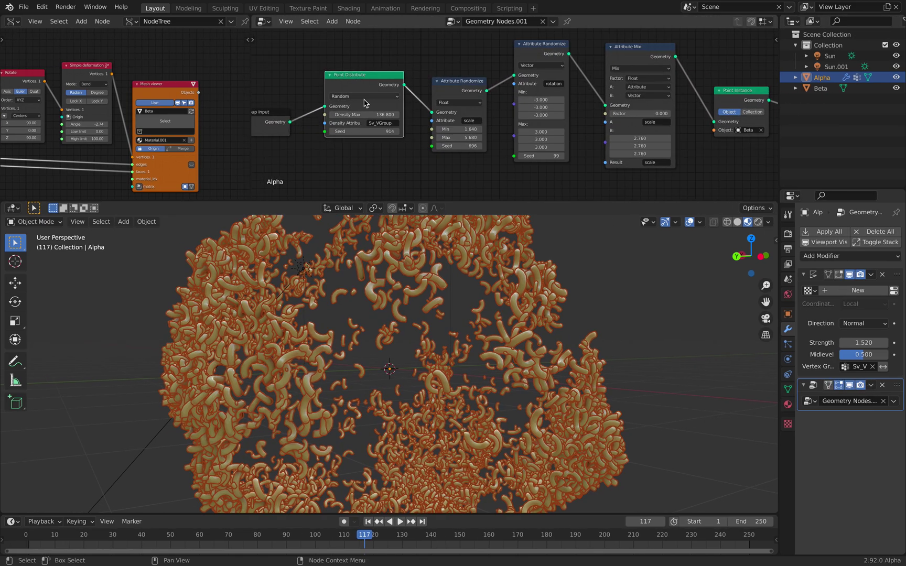
Try the Point Distribute node's Density Max at 5.000, settle on 76.400, and set its Seed to 1182
{"action": "key", "text": "Return"}
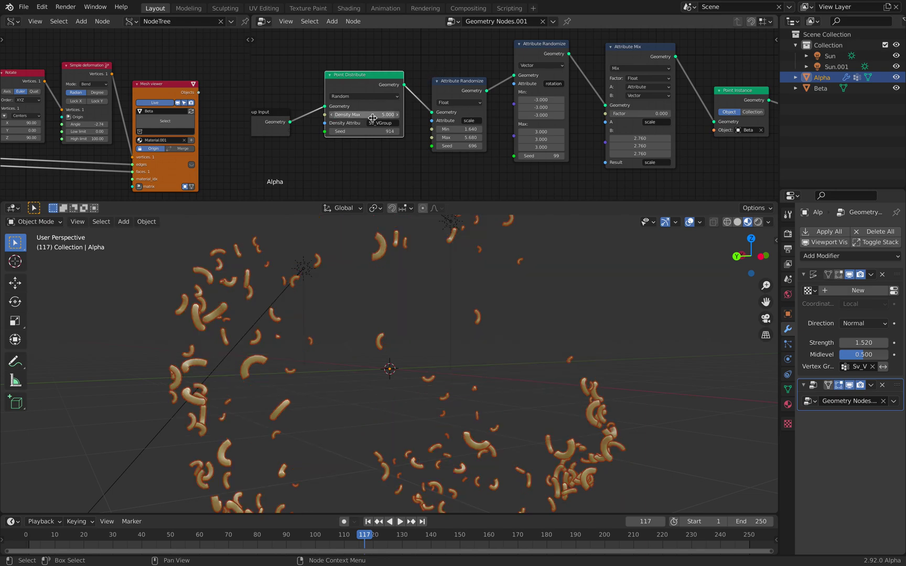
{"action": "left_click_drag", "start_coordinate": [372, 115], "coordinate": [546, 115]}
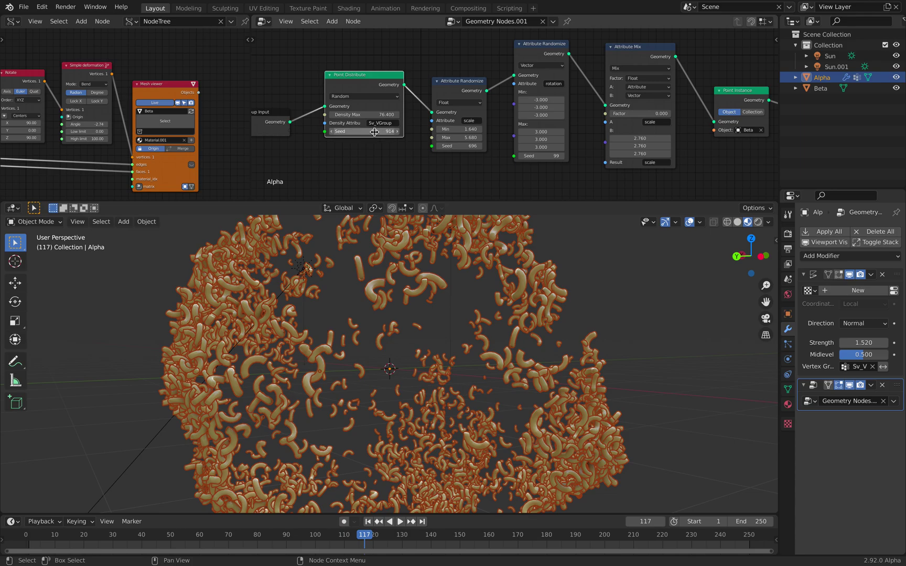
{"action": "left_click_drag", "start_coordinate": [374, 132], "coordinate": [381, 134]}
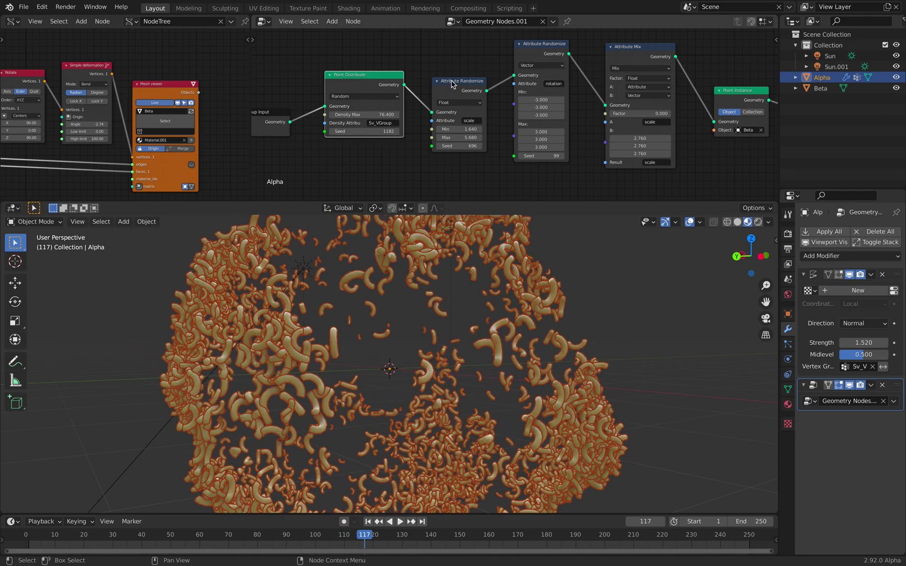
Set the scale Attribute Randomize node's Min to 1.020 and Max to 6.140
{"action": "left_click_drag", "start_coordinate": [451, 80], "coordinate": [450, 77]}
{"action": "middle_click_drag", "start_coordinate": [514, 103], "coordinate": [392, 88]}
{"action": "scroll", "coordinate": [392, 87], "scroll_direction": "up", "scroll_amount": 1}
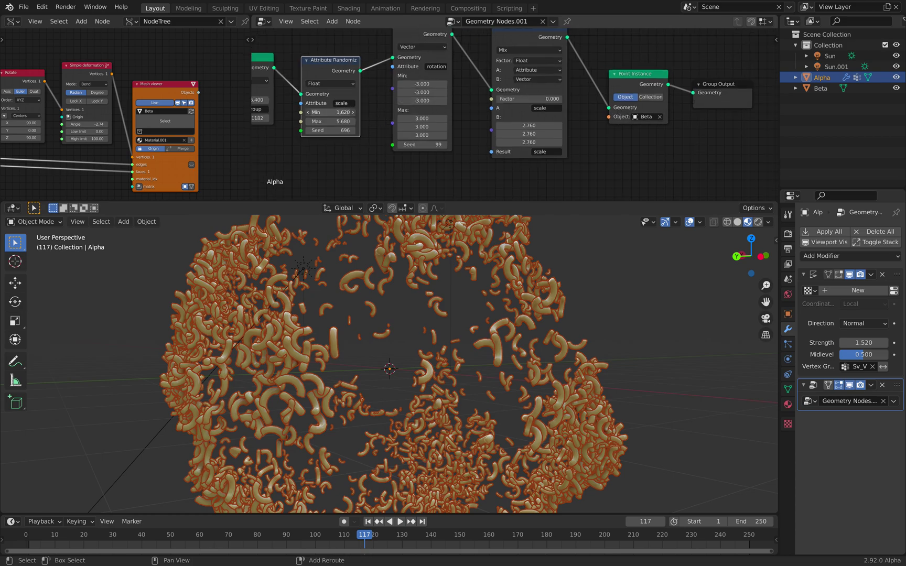
{"action": "mouse_move", "coordinate": [332, 112]}
{"action": "left_mouse_down"}
{"action": "mouse_move", "coordinate": [318, 112]}
{"action": "mouse_move", "coordinate": [343, 122]}
{"action": "left_mouse_up"}
{"action": "middle_click_drag", "start_coordinate": [458, 117], "coordinate": [436, 141]}
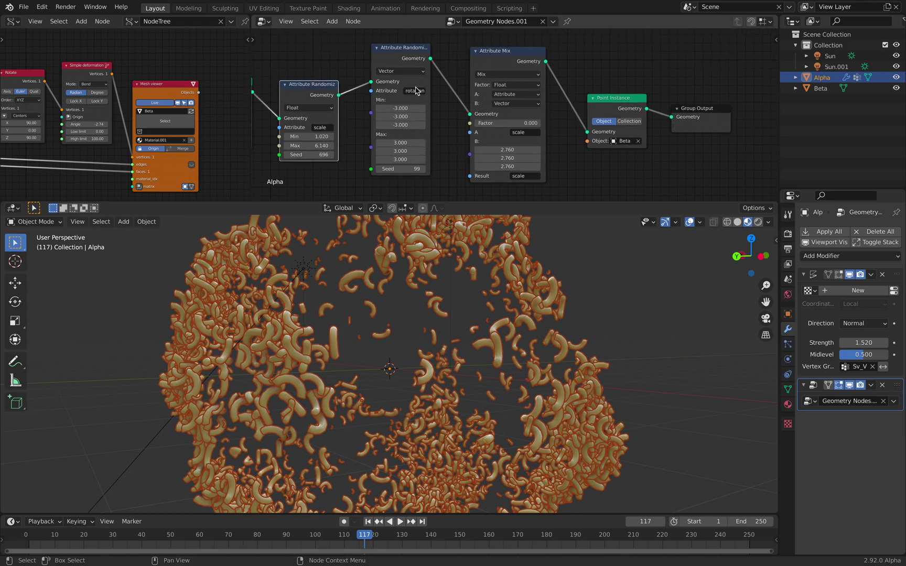
Set the Attribute Mix node's Factor to 1.000 and all three B values to 4.560
{"action": "left_click_drag", "start_coordinate": [502, 59], "coordinate": [498, 59]}
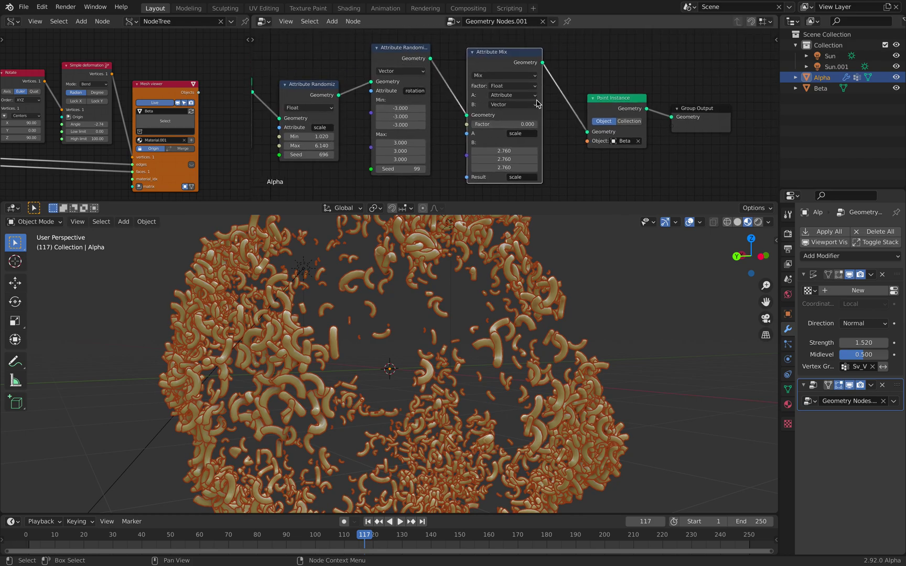
{"action": "scroll", "coordinate": [547, 103], "scroll_direction": "up", "scroll_amount": 1}
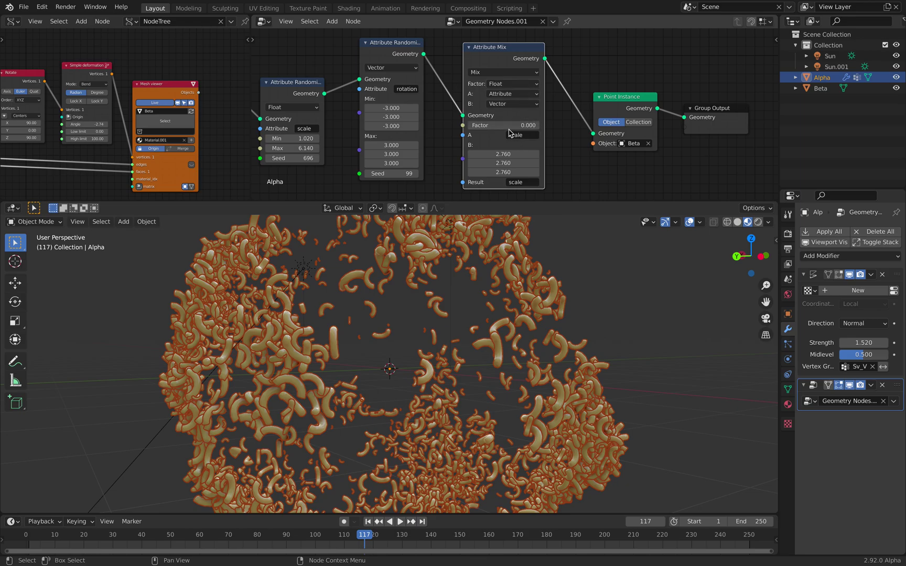
{"action": "mouse_move", "coordinate": [469, 125]}
{"action": "left_mouse_down"}
{"action": "mouse_move", "coordinate": [540, 126]}
{"action": "mouse_move", "coordinate": [467, 125]}
{"action": "left_mouse_up"}
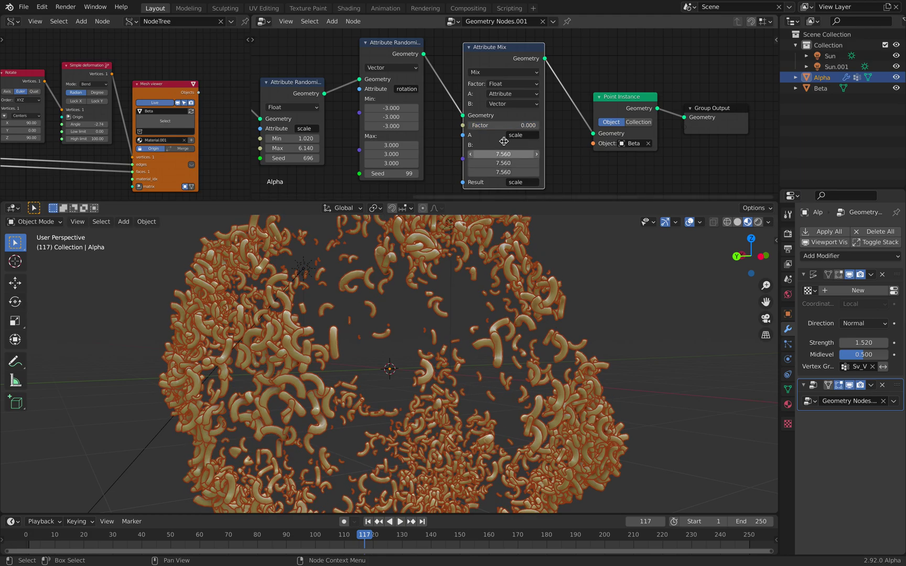
{"action": "left_click_drag", "start_coordinate": [508, 128], "coordinate": [540, 127]}
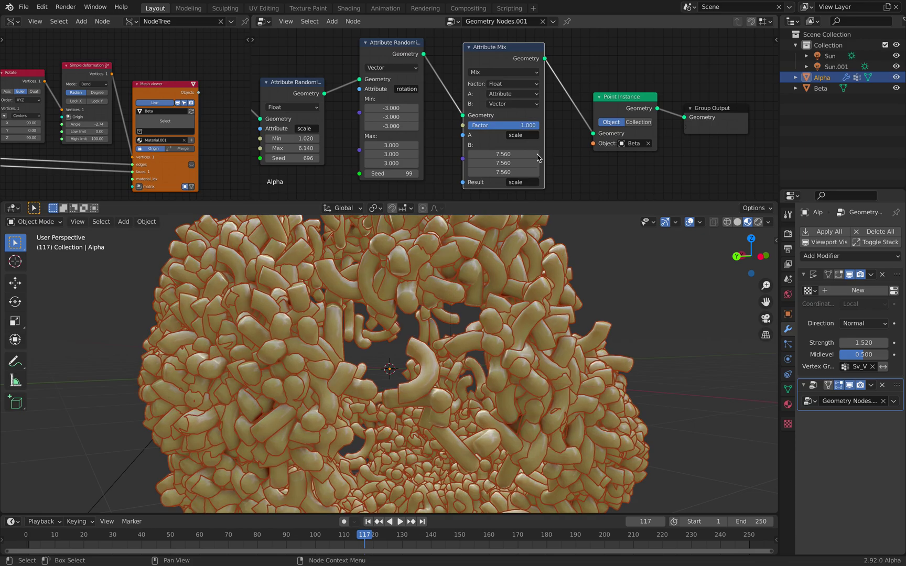
{"action": "mouse_move", "coordinate": [504, 154]}
{"action": "left_mouse_down"}
{"action": "mouse_move", "coordinate": [532, 154]}
{"action": "mouse_move", "coordinate": [487, 154]}
{"action": "left_mouse_up"}
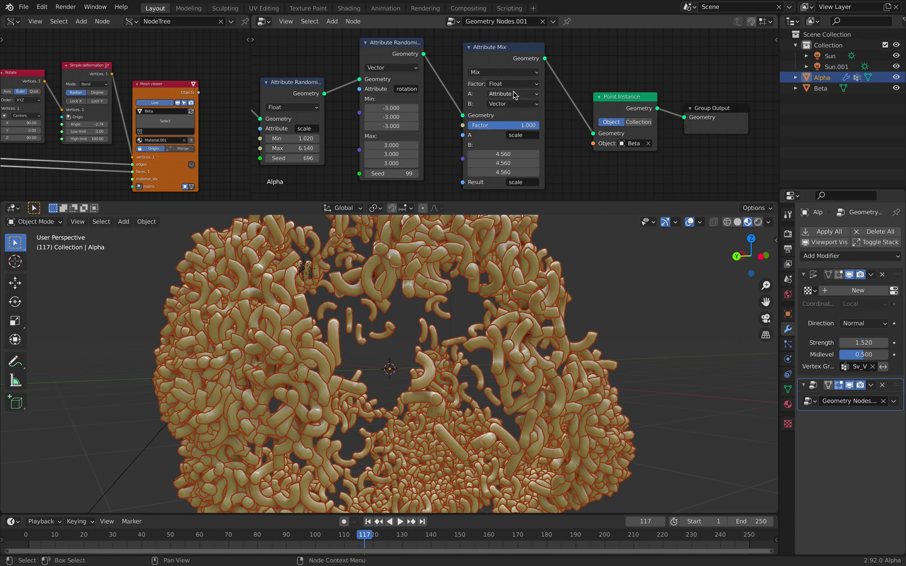
View the scattered shapes from farther out and return the Attribute Mix node's Factor to 0.000
{"action": "middle_click_drag", "start_coordinate": [543, 106], "coordinate": [464, 104]}
{"action": "left_click_drag", "start_coordinate": [534, 104], "coordinate": [532, 98]}
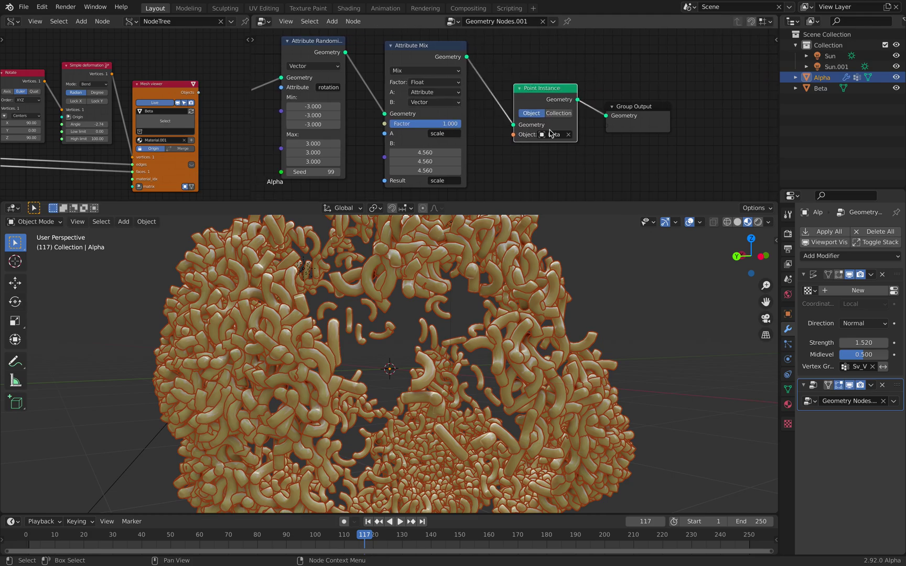
{"action": "scroll", "coordinate": [540, 291], "scroll_direction": "down", "scroll_amount": 1}
{"action": "middle_click_drag", "start_coordinate": [564, 304], "coordinate": [585, 294]}
{"action": "scroll", "coordinate": [573, 310], "scroll_direction": "down", "scroll_amount": 2}
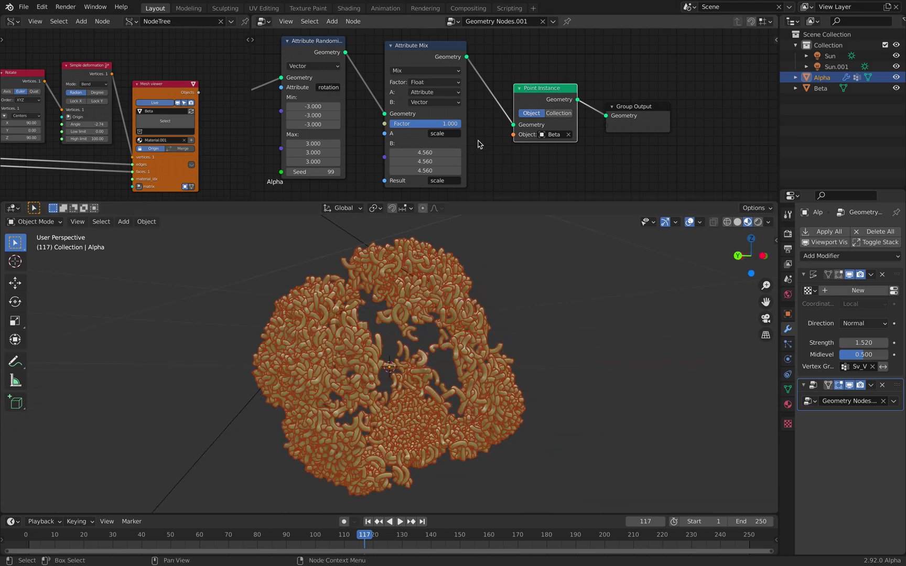
{"action": "middle_click_drag", "start_coordinate": [462, 137], "coordinate": [527, 139]}
{"action": "left_click_drag", "start_coordinate": [505, 128], "coordinate": [434, 128]}
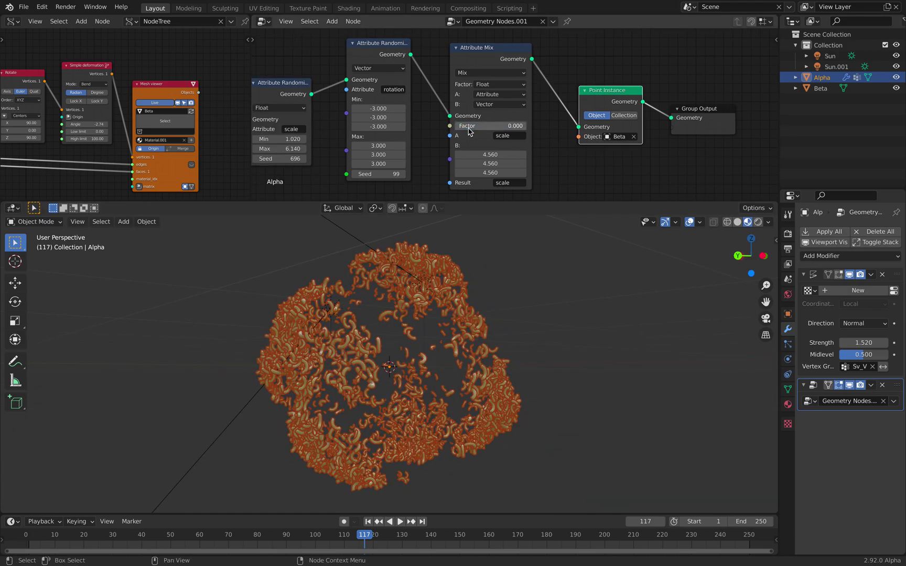
Move the Point Instance and Group Output nodes closer to the Attribute Mix node
{"action": "middle_click_drag", "start_coordinate": [570, 136], "coordinate": [570, 124]}
{"action": "left_click_drag", "start_coordinate": [610, 88], "coordinate": [592, 84]}
{"action": "left_click_drag", "start_coordinate": [717, 100], "coordinate": [691, 96]}
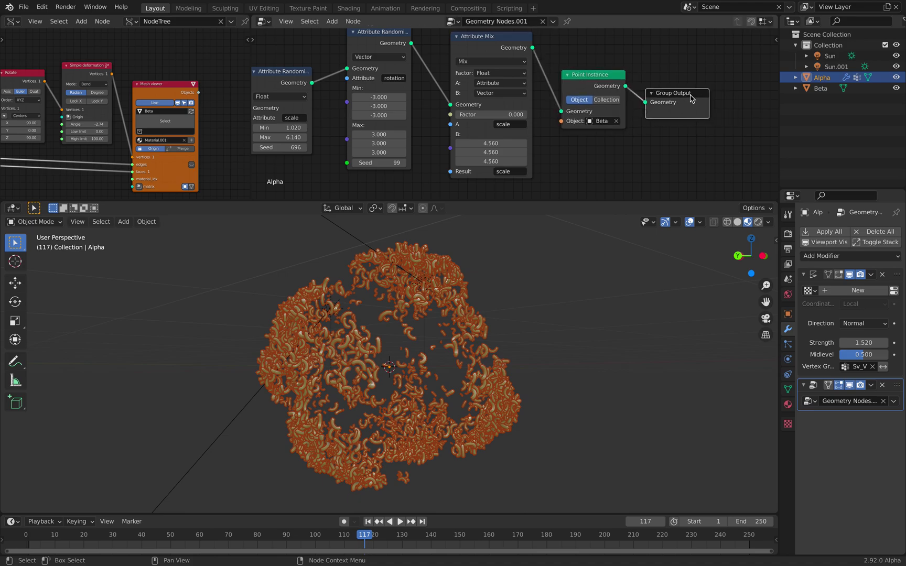
{"action": "middle_click_drag", "start_coordinate": [691, 97], "coordinate": [655, 95]}
{"action": "scroll", "coordinate": [535, 71], "scroll_direction": "down", "scroll_amount": 1}
{"action": "middle_click_drag", "start_coordinate": [514, 65], "coordinate": [599, 75]}
{"action": "scroll", "coordinate": [548, 123], "scroll_direction": "down", "scroll_amount": 3}
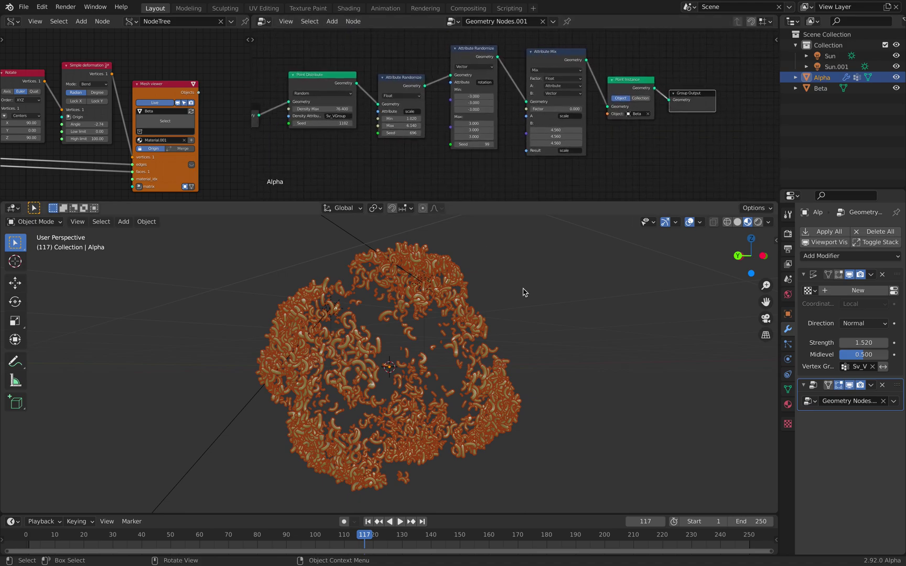
View the scattered shapes up close from another angle and save the file
{"action": "mouse_move", "coordinate": [524, 292]}
{"action": "middle_mouse_down"}
{"action": "mouse_move", "coordinate": [502, 318]}
{"action": "mouse_move", "coordinate": [556, 318]}
{"action": "mouse_move", "coordinate": [524, 306]}
{"action": "middle_mouse_up"}
{"action": "scroll", "coordinate": [508, 318], "scroll_direction": "up", "scroll_amount": 1}
{"action": "scroll", "coordinate": [524, 306], "scroll_direction": "up", "scroll_amount": 1}
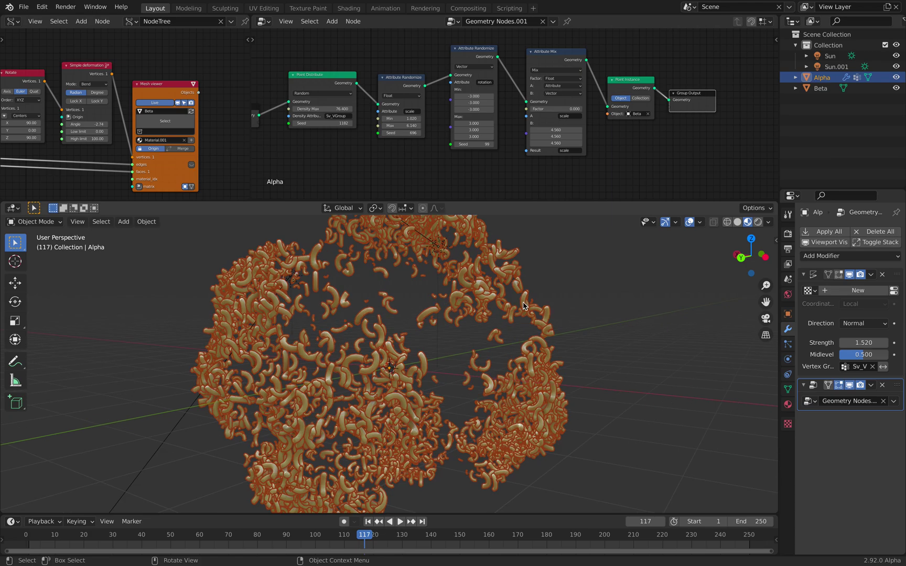
{"action": "left_click", "coordinate": [26, 8]}
{"action": "left_click", "coordinate": [44, 79]}
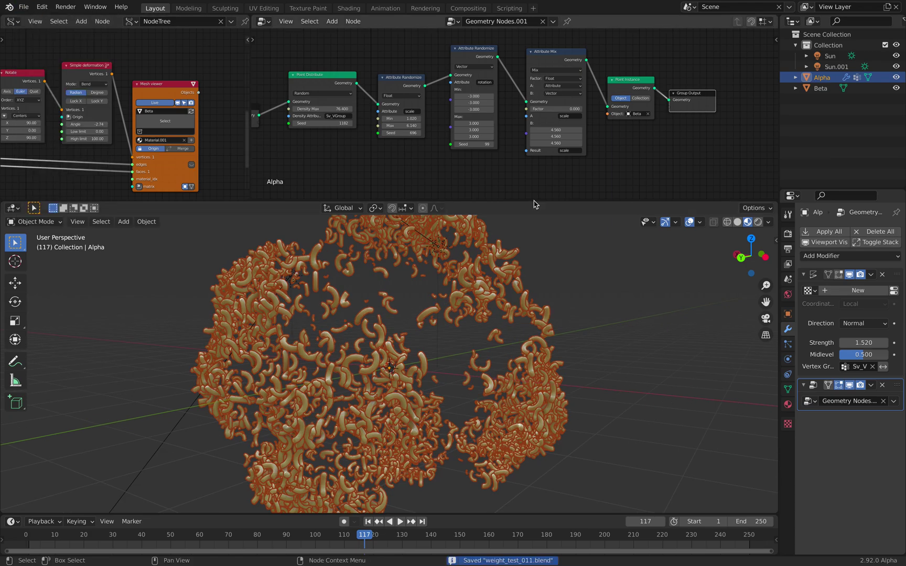
Show the file's export options and point out Alpha's modifier stack controls
{"action": "middle_click_drag", "start_coordinate": [712, 304], "coordinate": [696, 295]}
{"action": "left_click", "coordinate": [24, 10]}
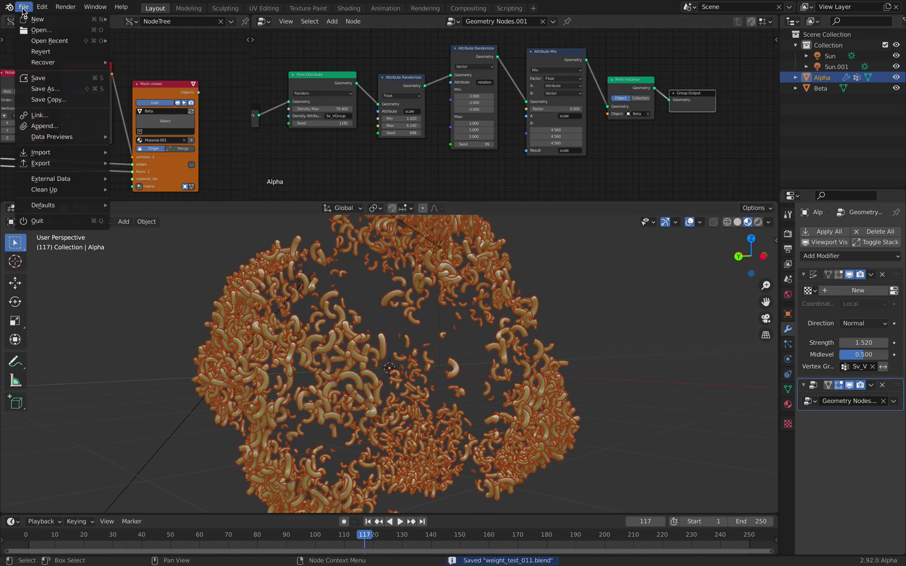
{"action": "mouse_move", "coordinate": [58, 163]}
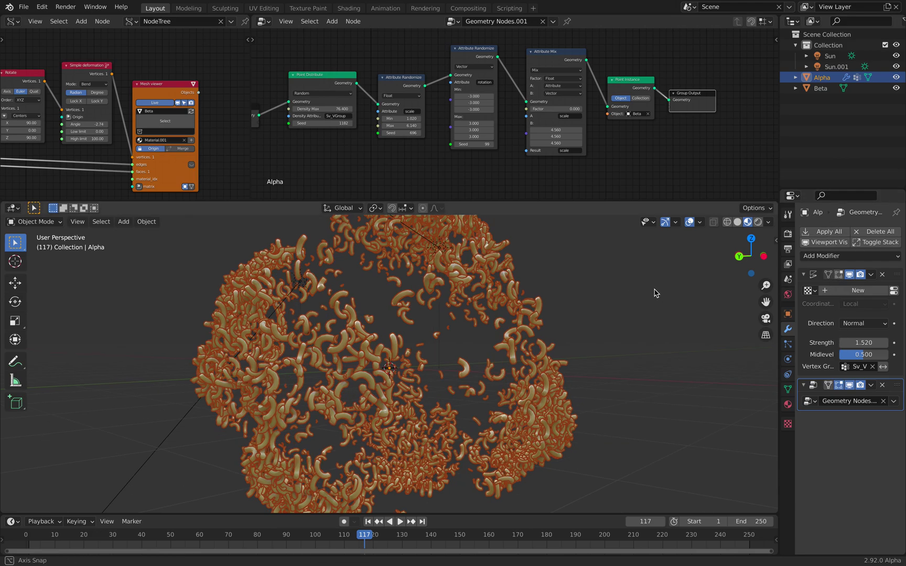
{"action": "left_click", "coordinate": [826, 232]}
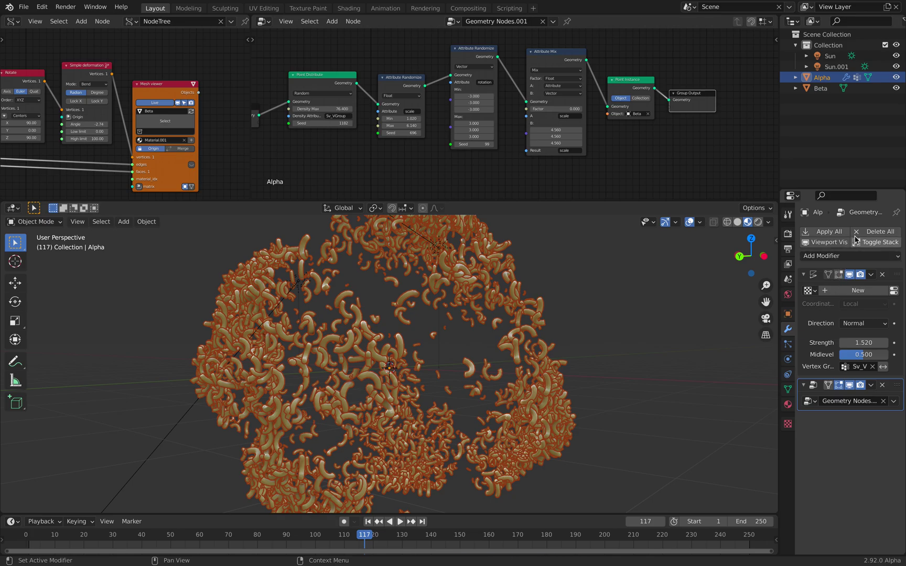
{"action": "middle_click_drag", "start_coordinate": [446, 314], "coordinate": [549, 315]}
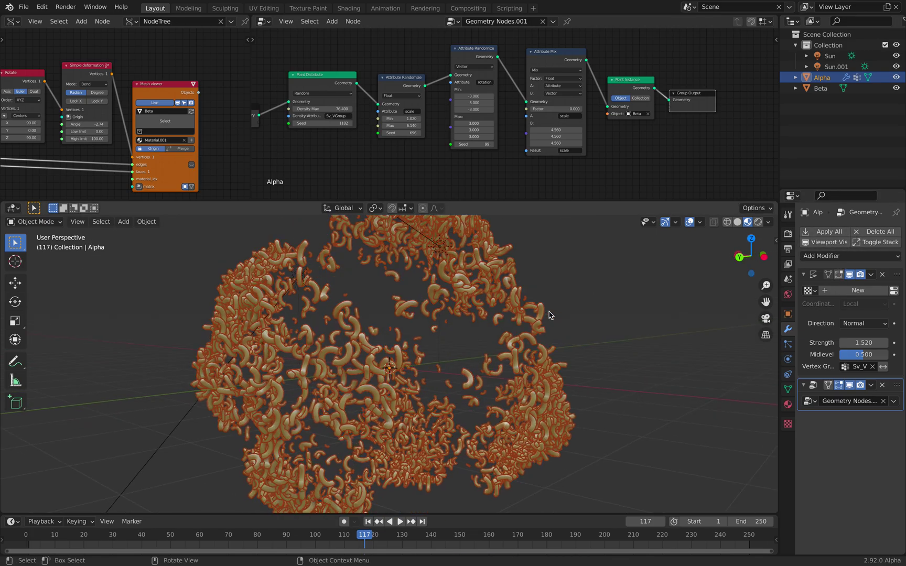
Deselect Alpha and preview the animation up to frame 146
{"action": "left_click", "coordinate": [588, 291]}
{"action": "key", "text": "space"}
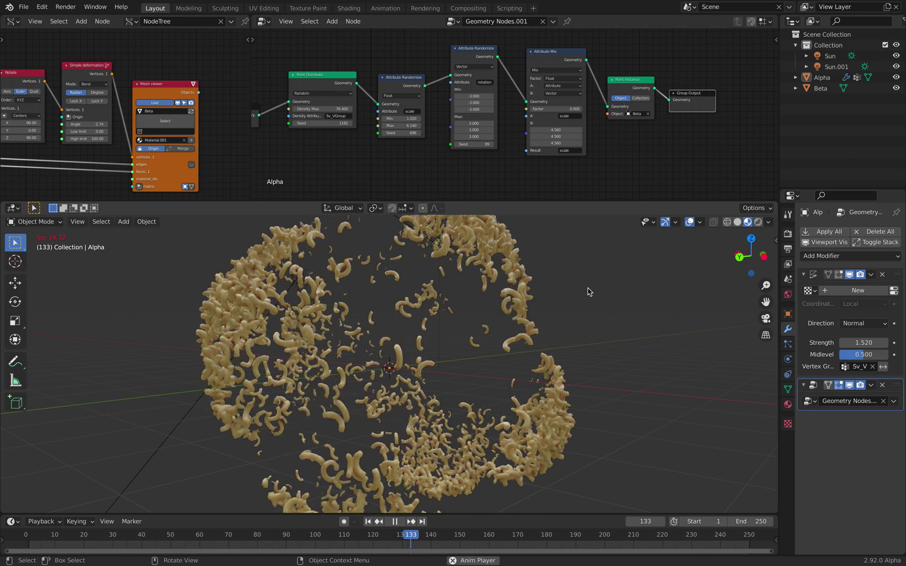
{"action": "key", "text": "space"}
Switch the viewport to rendered shading, hide the overlays and gizmos, and preview the animation up to frame 195
{"action": "left_click", "coordinate": [758, 223]}
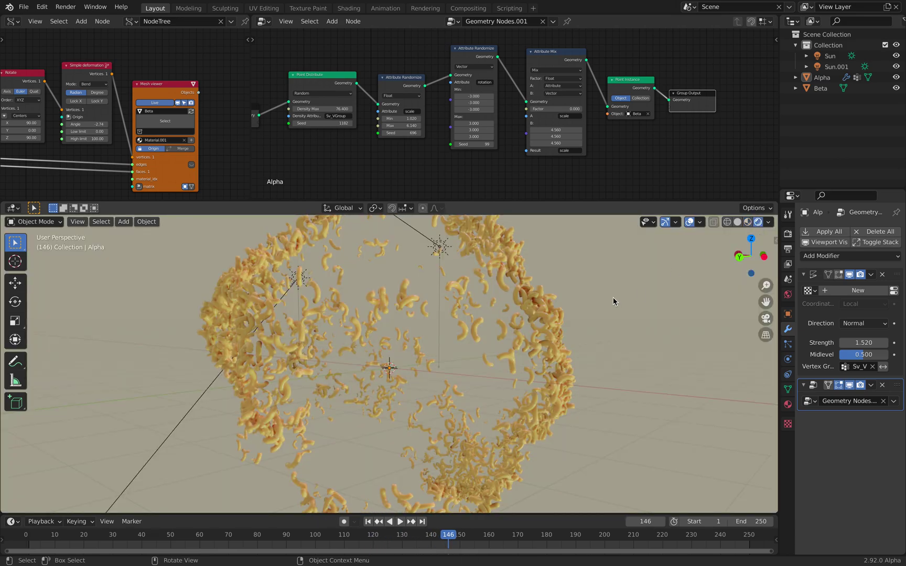
{"action": "key", "text": "space"}
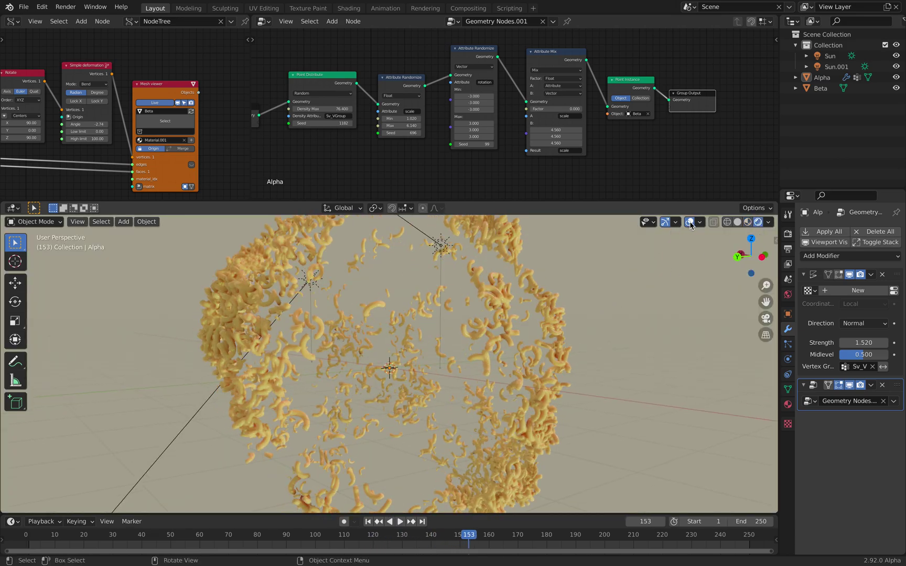
{"action": "left_click", "coordinate": [690, 223]}
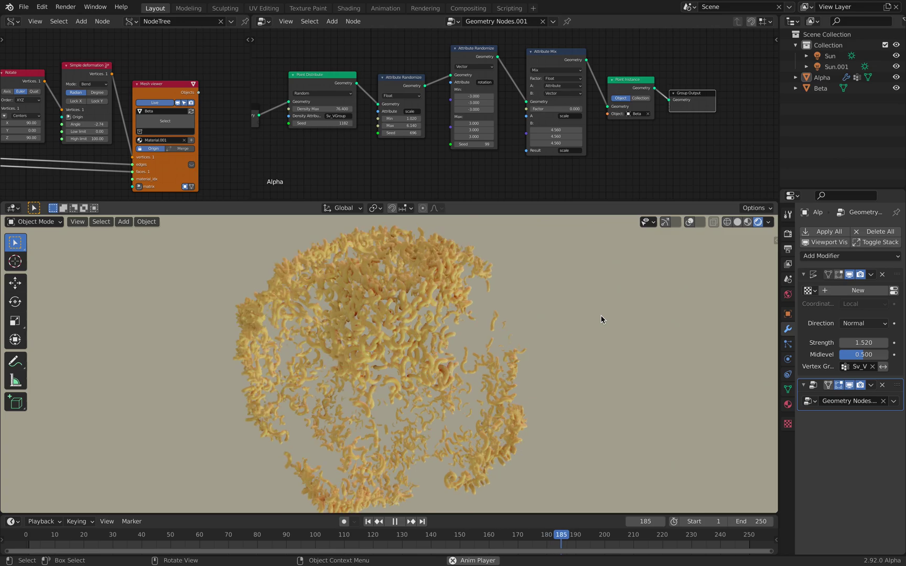
{"action": "key", "text": "space"}
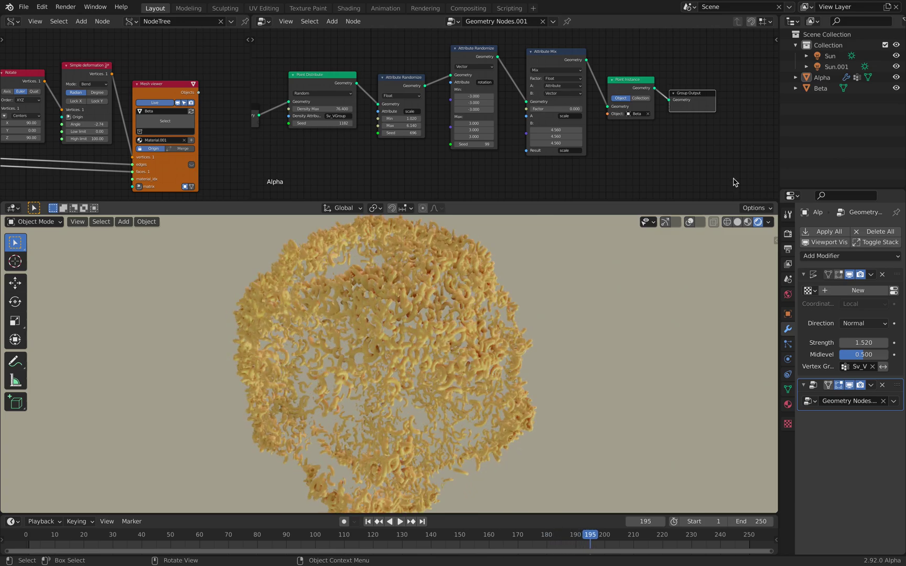
Select Beta, show its Material.001 settings, and view the rendered shapes from other angles
{"action": "left_click", "coordinate": [821, 89]}
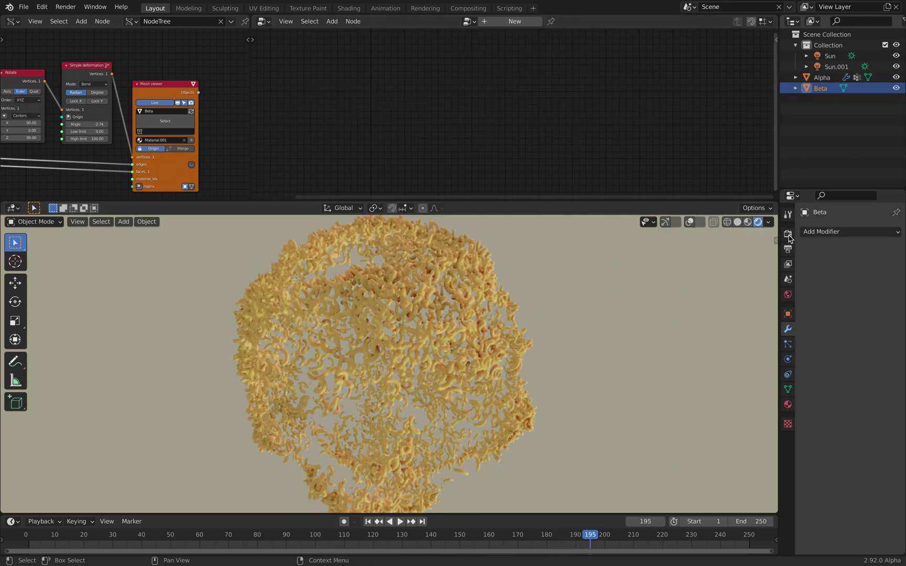
{"action": "left_click", "coordinate": [788, 405]}
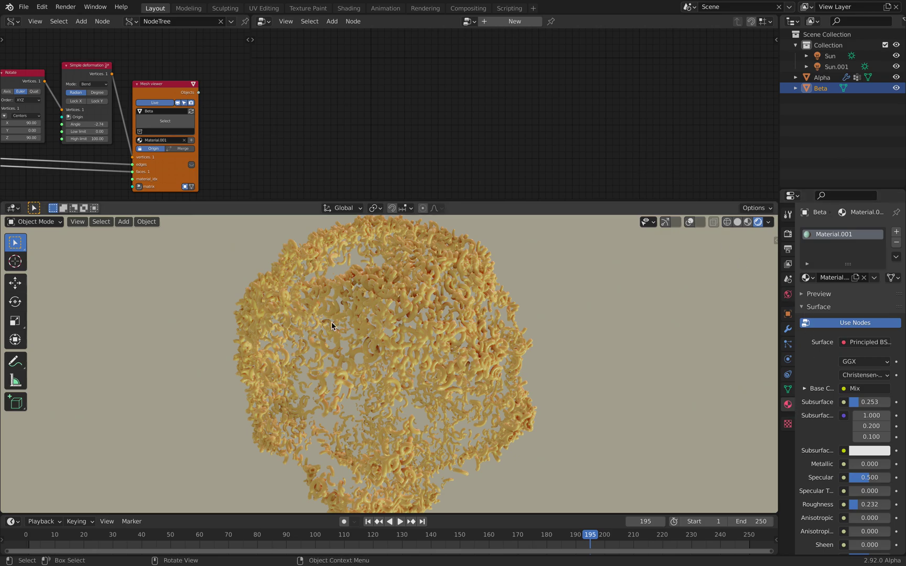
{"action": "middle_click_drag", "start_coordinate": [471, 350], "coordinate": [505, 355]}
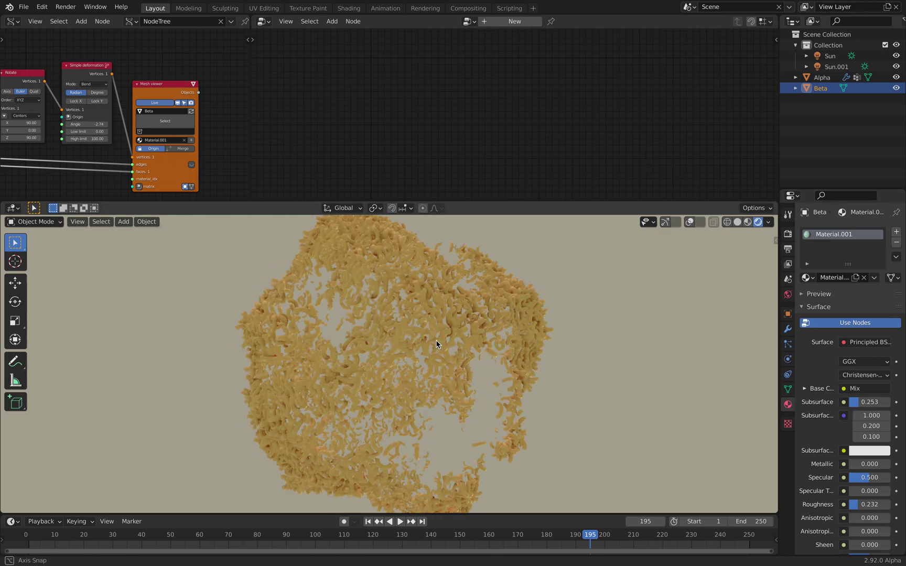
{"action": "middle_click_drag", "start_coordinate": [437, 344], "coordinate": [409, 345]}
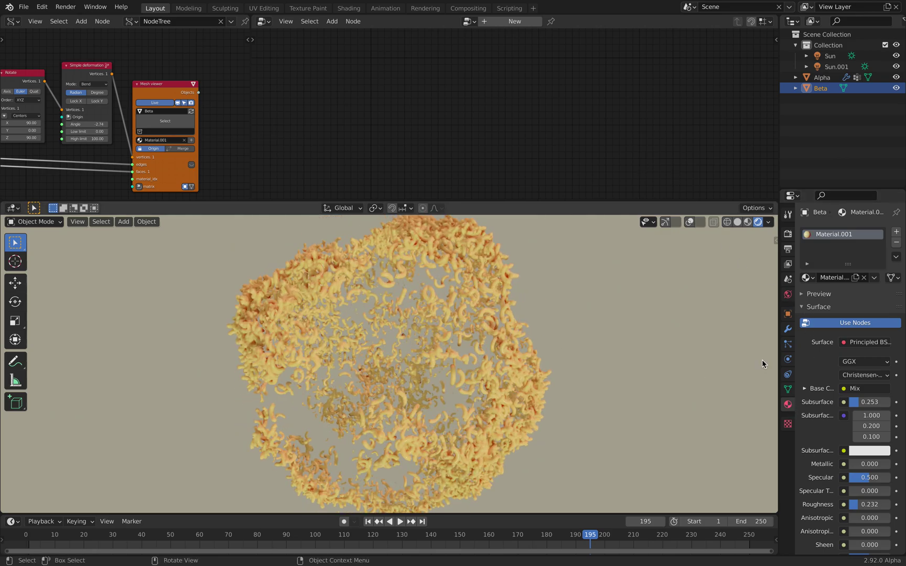
Change the Geometry Node Editor area to the Shader Editor, set Material.001's Mix node Fac to 1.000, and deselect Beta
{"action": "left_click", "coordinate": [268, 22]}
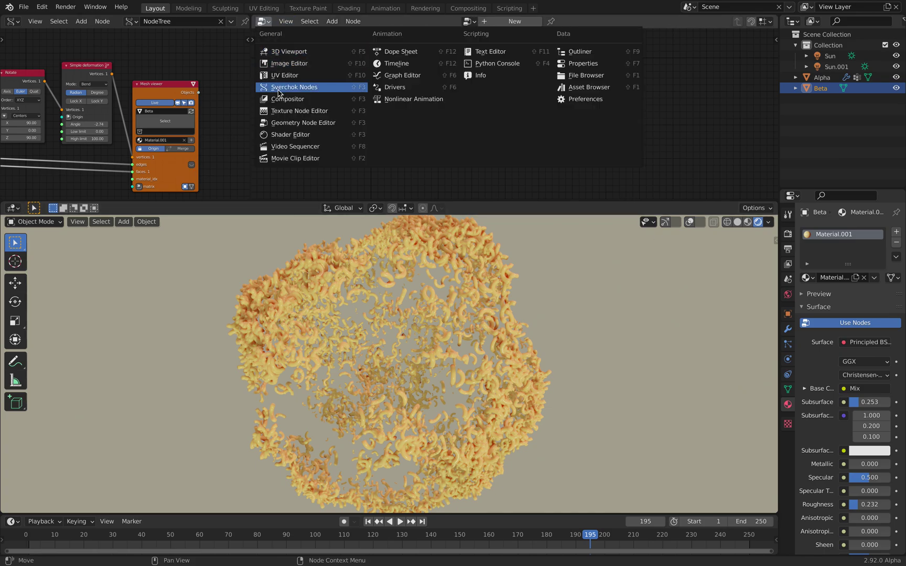
{"action": "left_click", "coordinate": [283, 134]}
{"action": "middle_click_drag", "start_coordinate": [391, 106], "coordinate": [468, 176]}
{"action": "scroll", "coordinate": [466, 176], "scroll_direction": "up", "scroll_amount": 7}
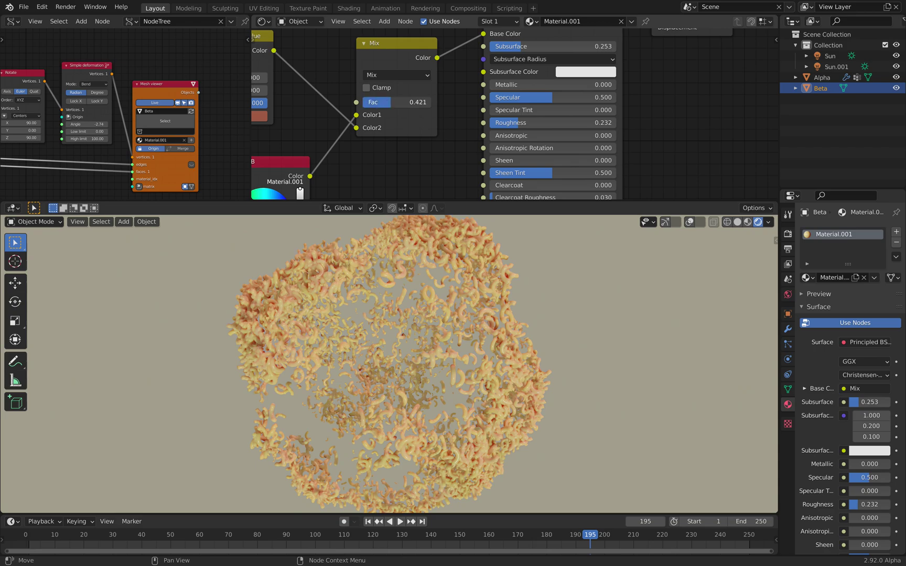
{"action": "left_click_drag", "start_coordinate": [407, 103], "coordinate": [444, 102]}
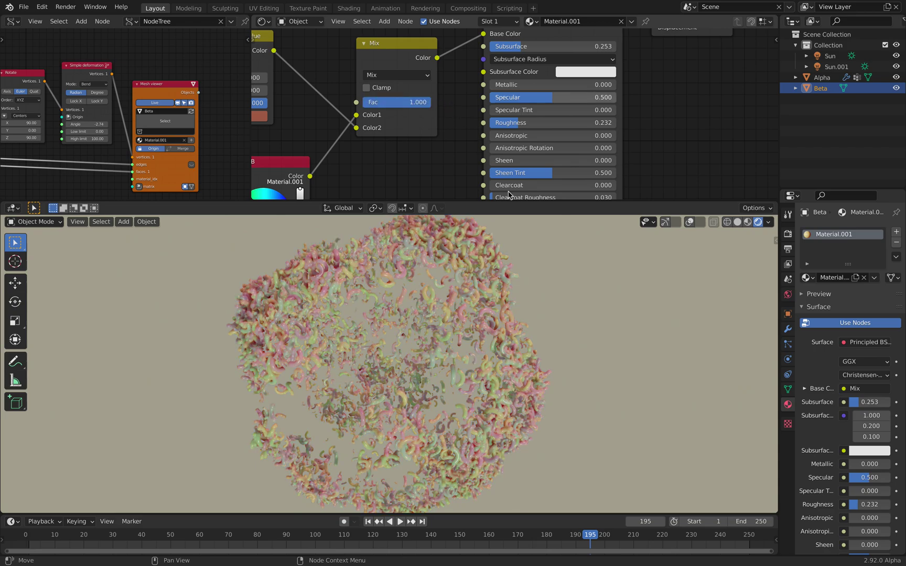
{"action": "left_click", "coordinate": [610, 297]}
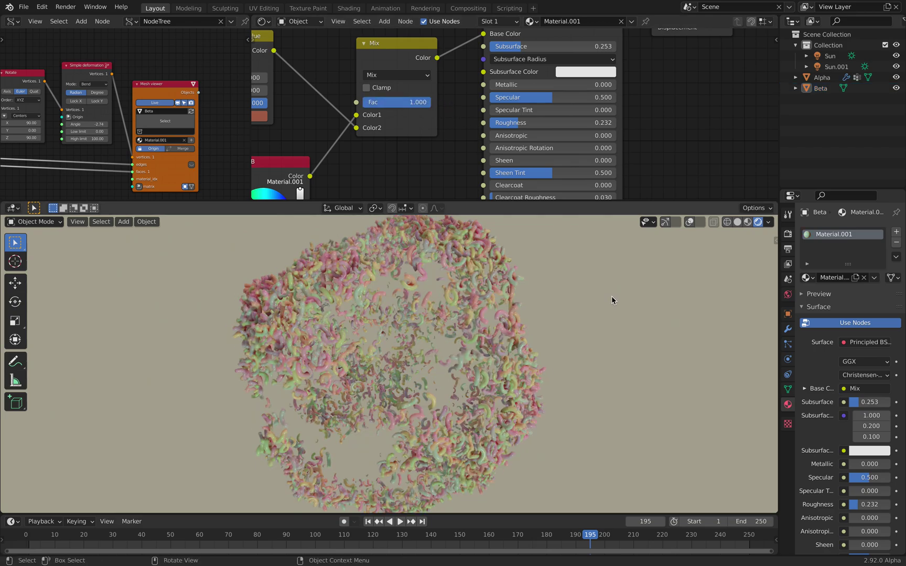